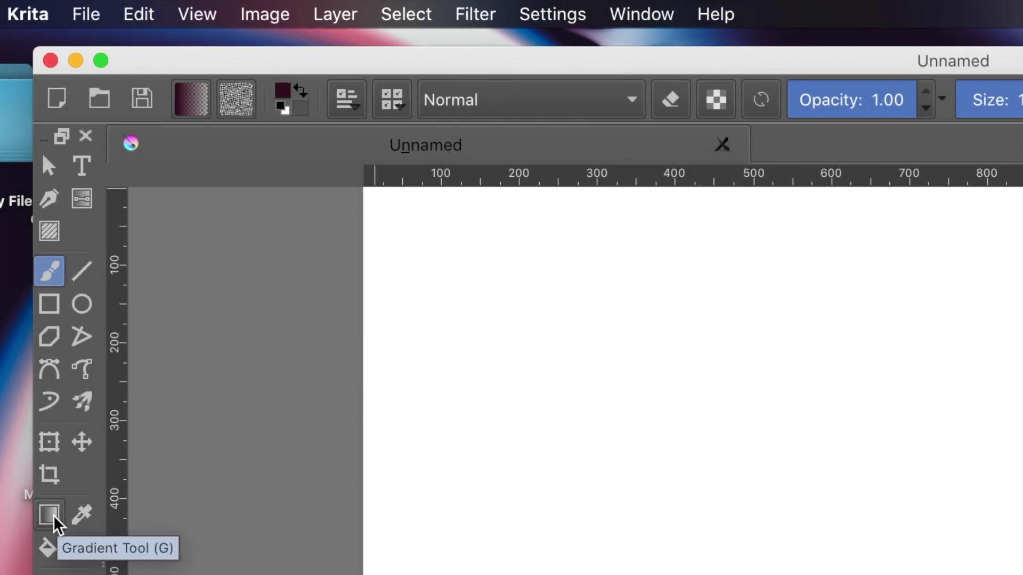
Select the Gradient tool and glance at the gradient presets list before closing it
left_click(53, 525)
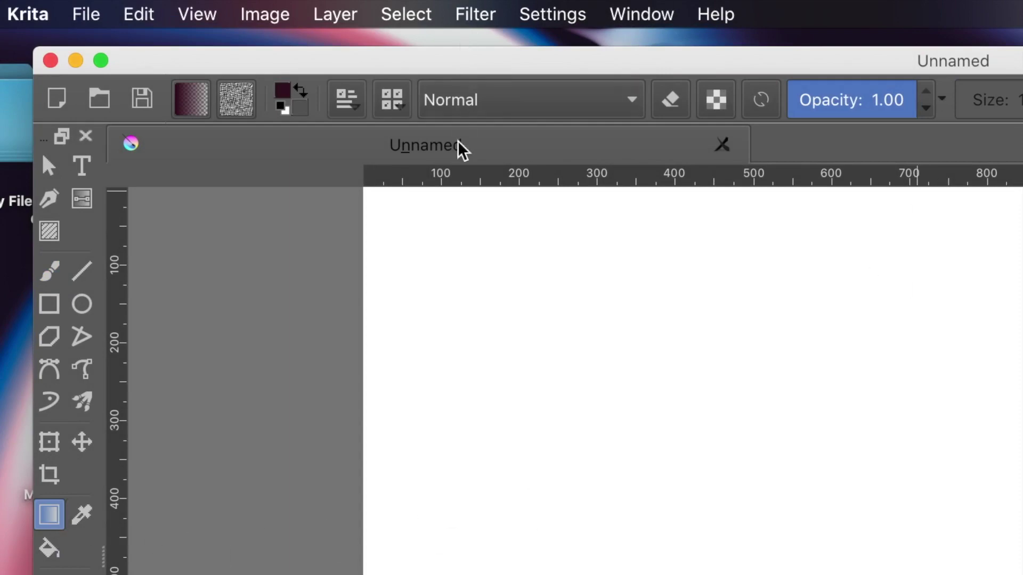
left_click(202, 104)
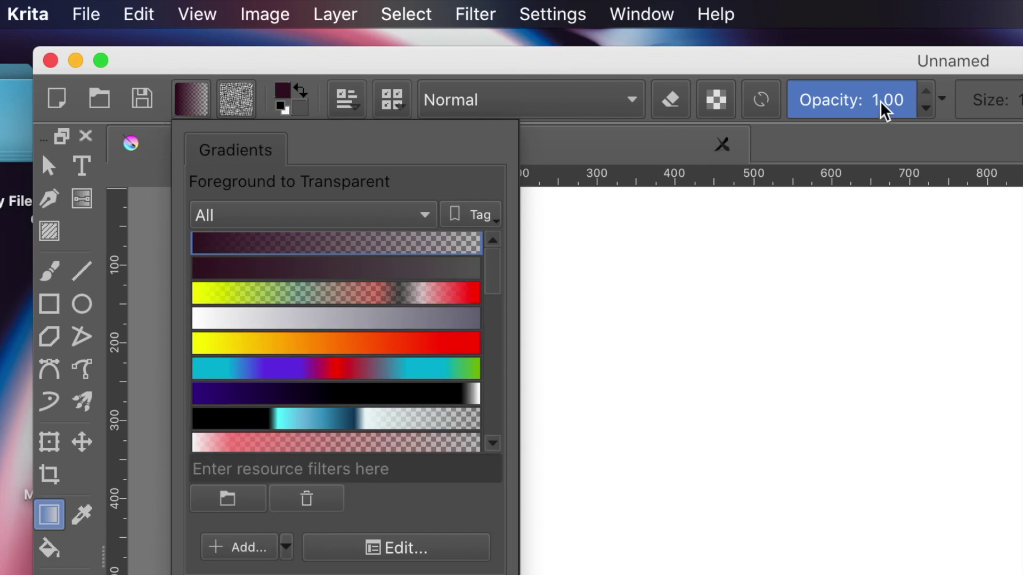
left_click(582, 66)
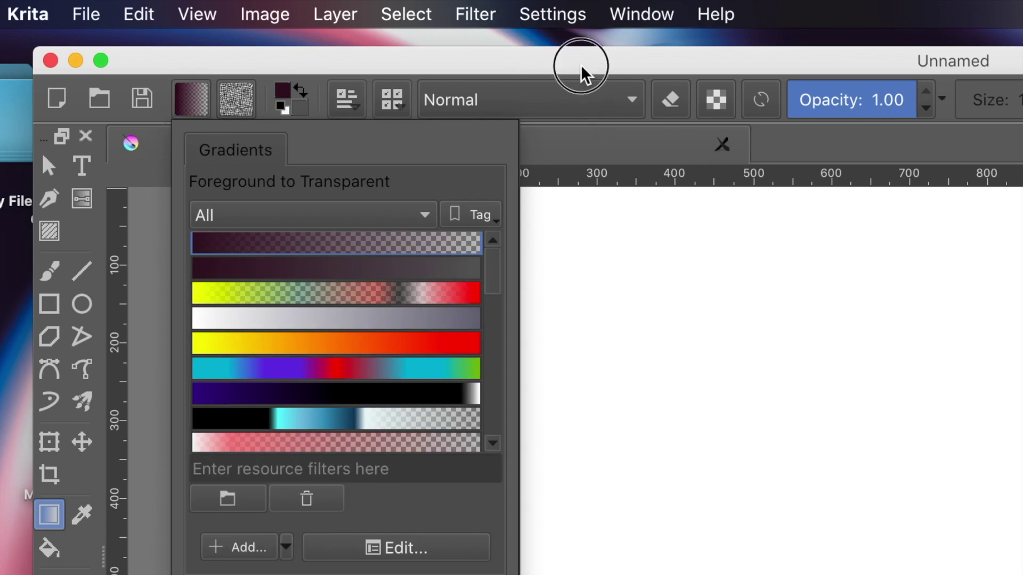
left_click(701, 544)
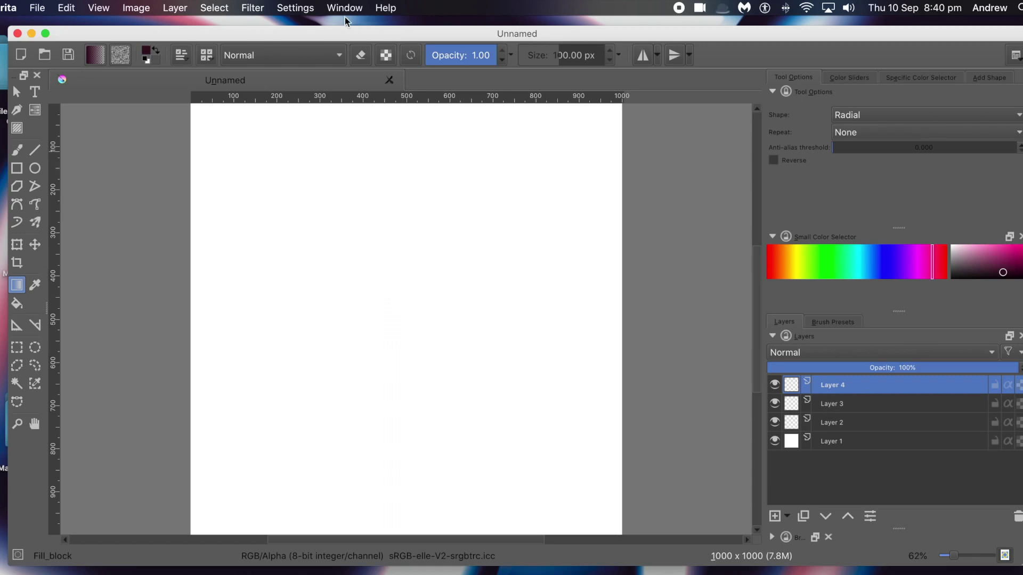
left_click(296, 8)
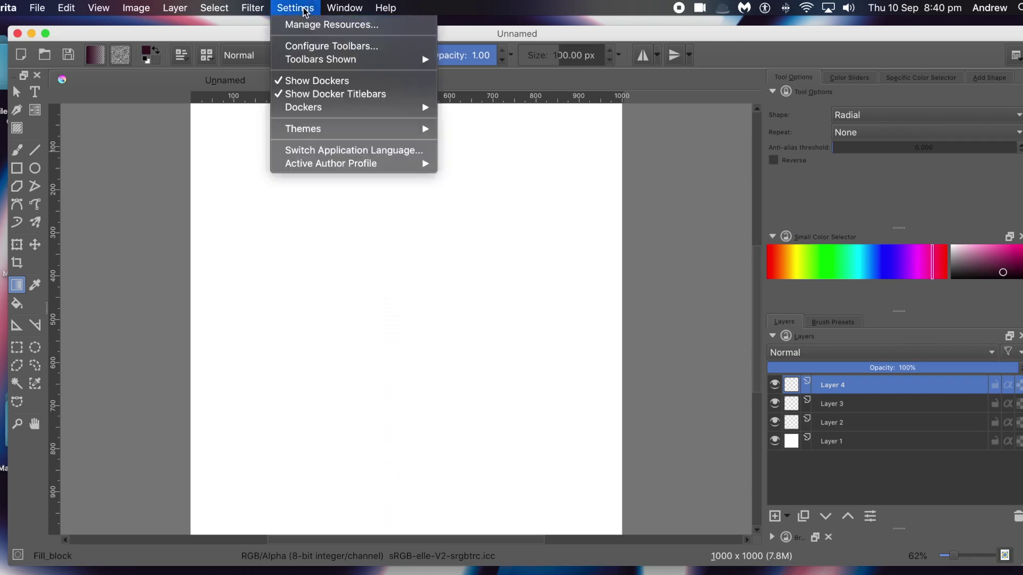
mouse_move(298, 113)
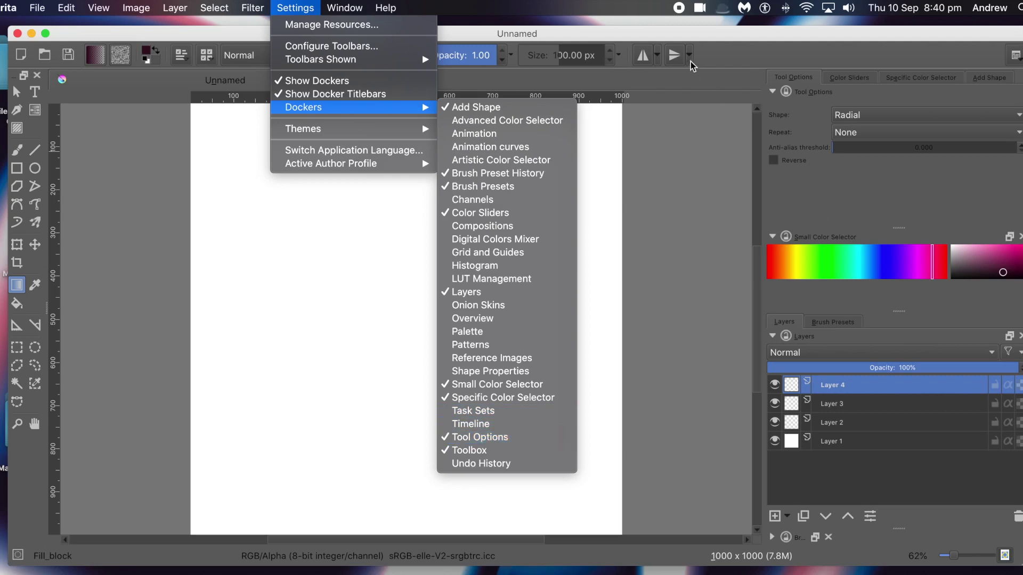
left_click(644, 31)
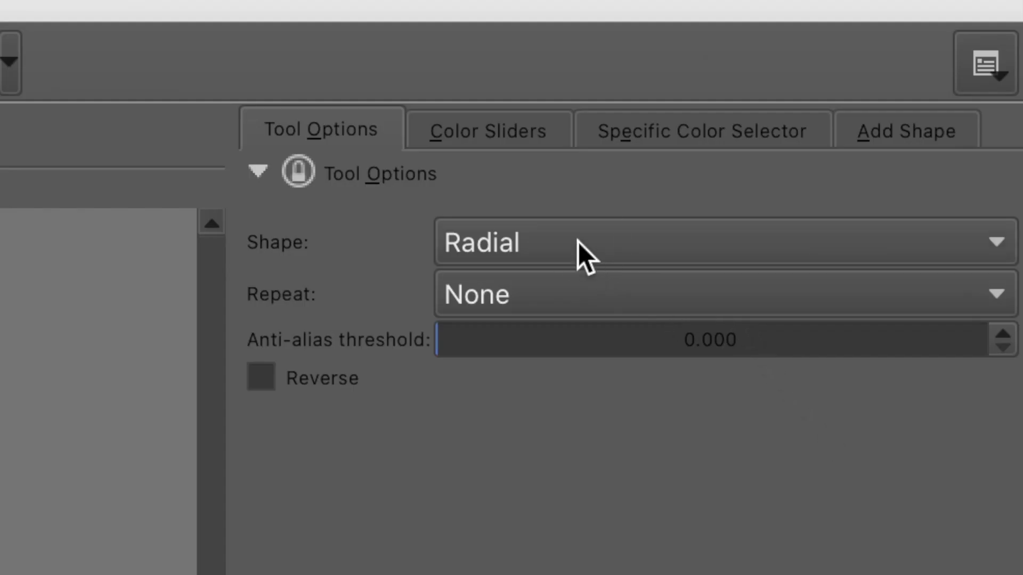
left_click(577, 241)
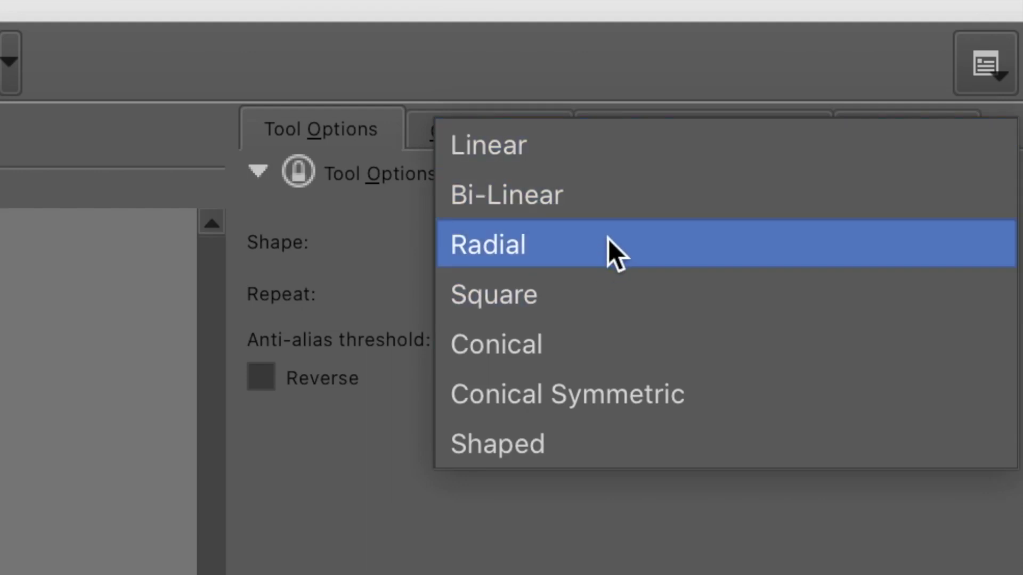
left_click(609, 243)
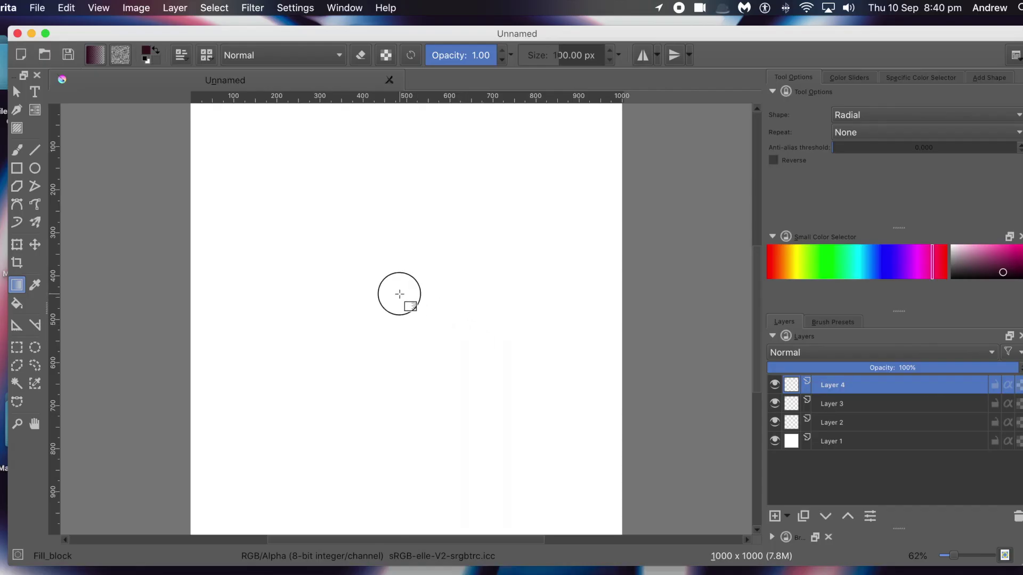
left_click_drag(406, 293, 497, 328)
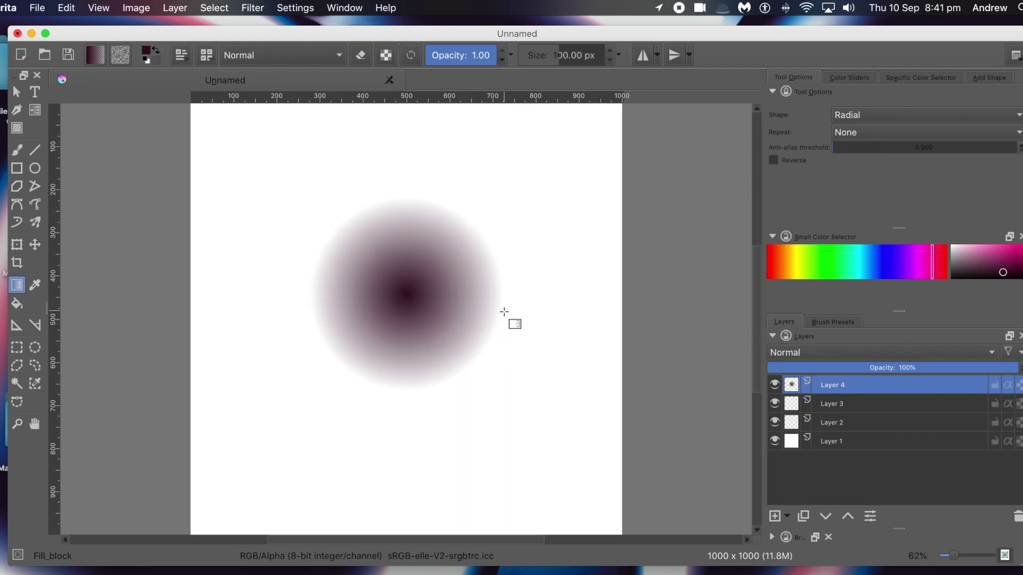
key("super+z")
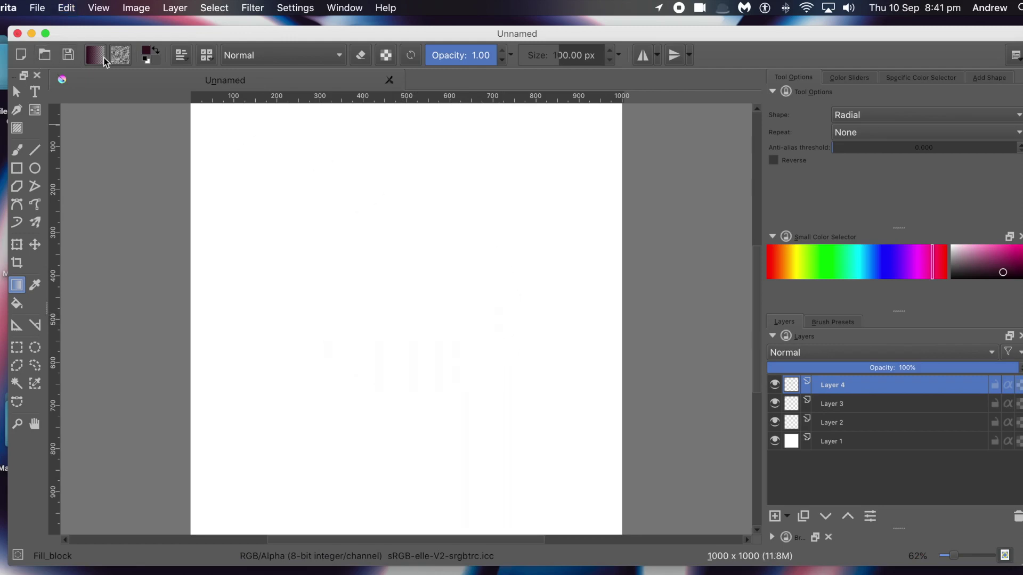
Choose the yellow-orange-red Bv2562.svg gradient preset
left_click(102, 56)
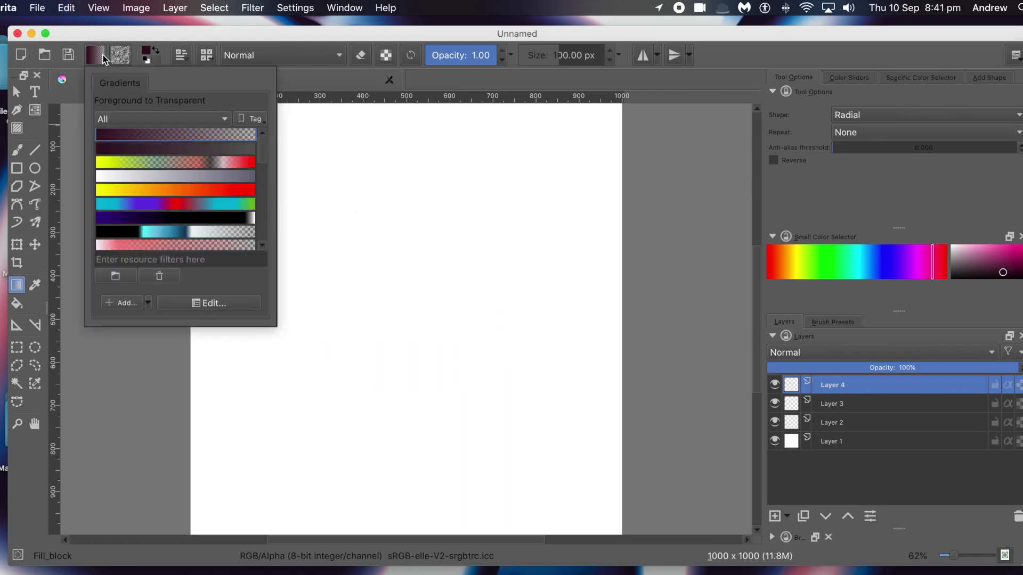
left_click(161, 209)
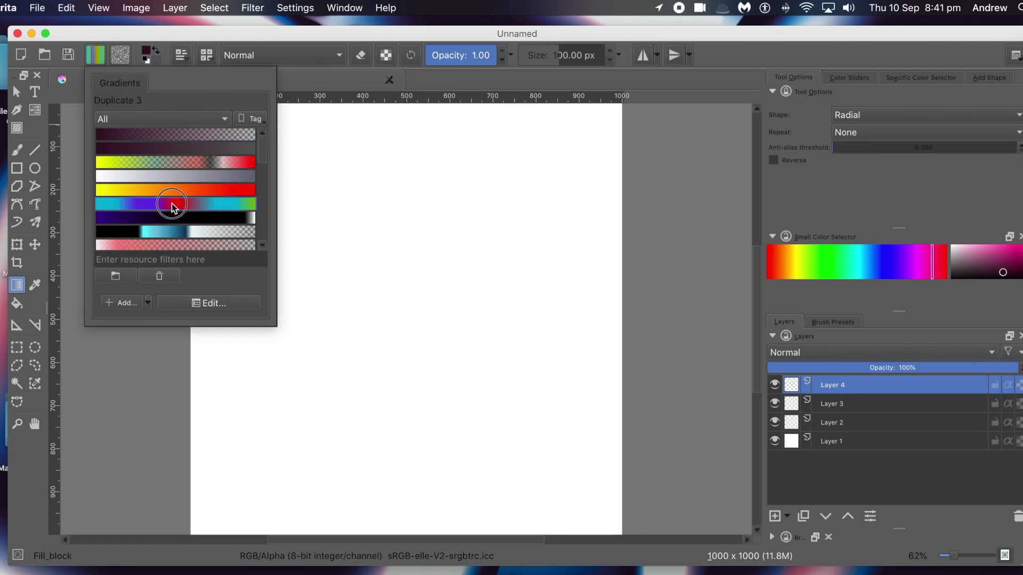
left_click(180, 190)
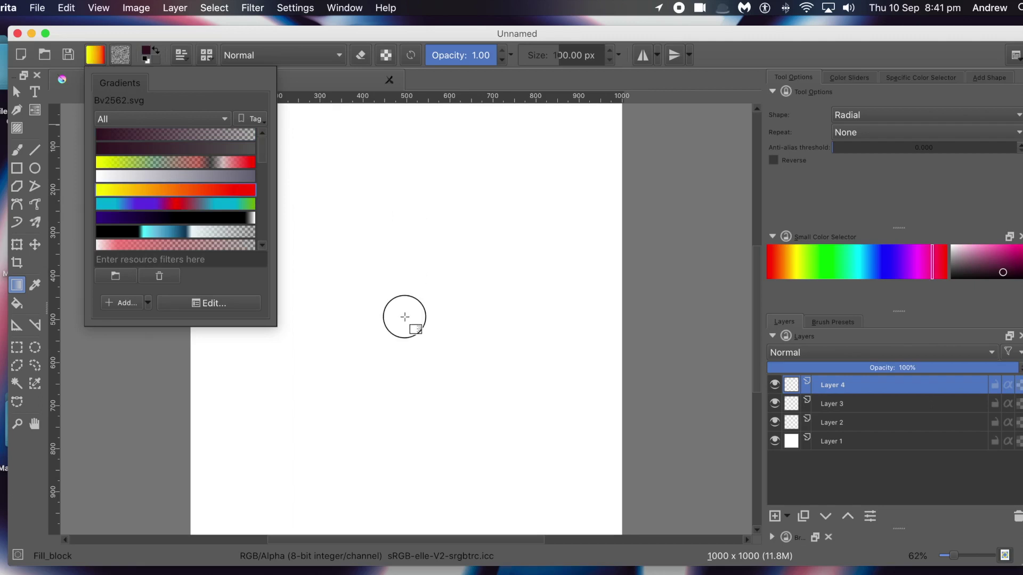
left_click(426, 327)
Try several yellow-to-red radial gradients from the canvas centre, undoing each one
left_click_drag(388, 303, 458, 344)
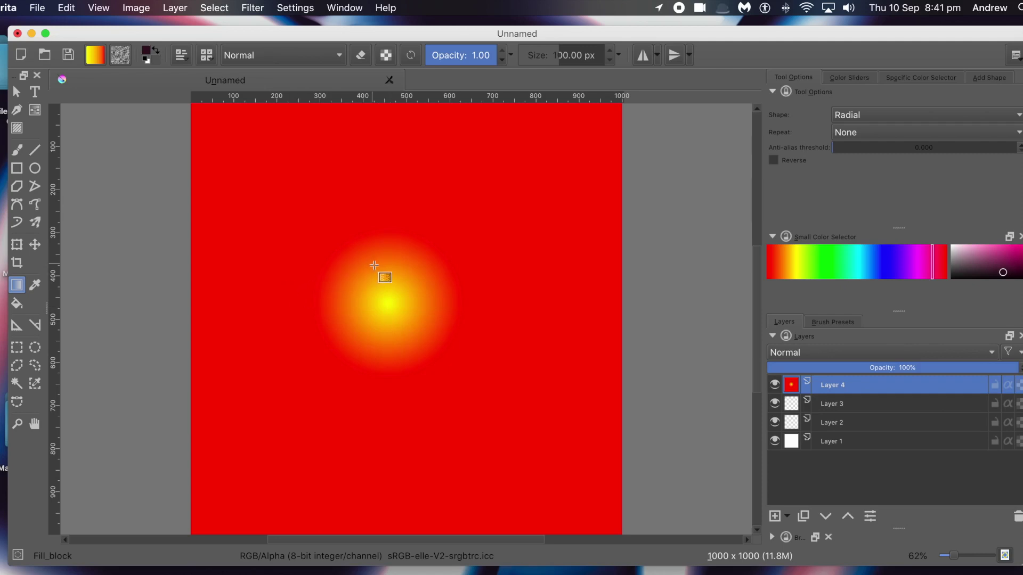
key("super+z")
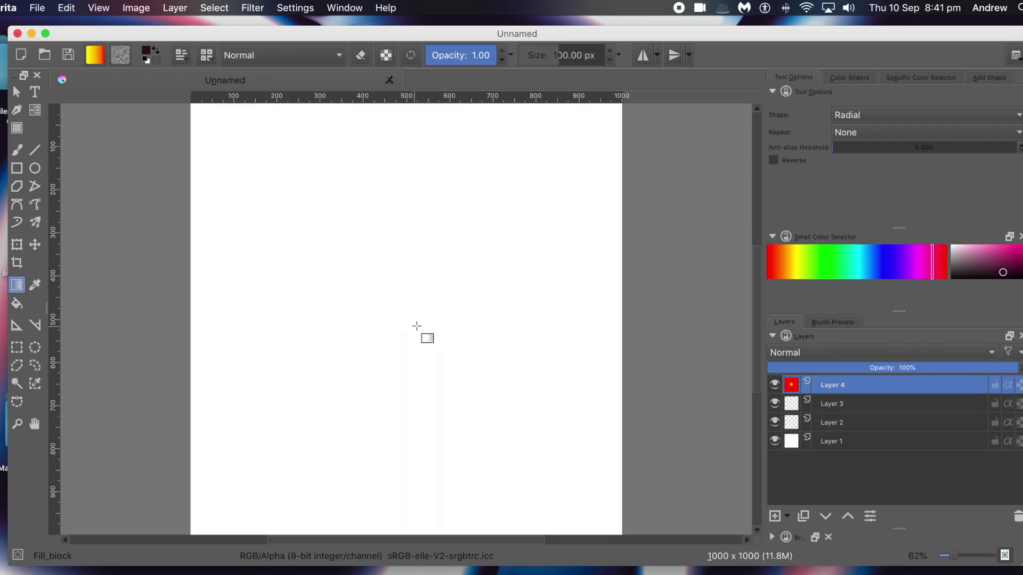
left_click_drag(394, 319, 408, 330)
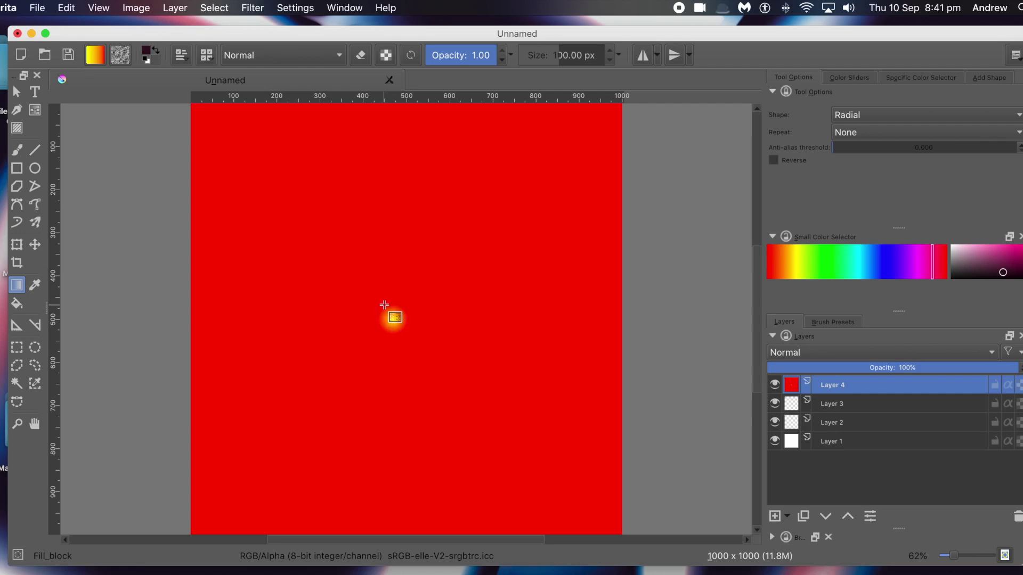
key("ctrl+z")
left_click_drag(392, 306, 711, 362)
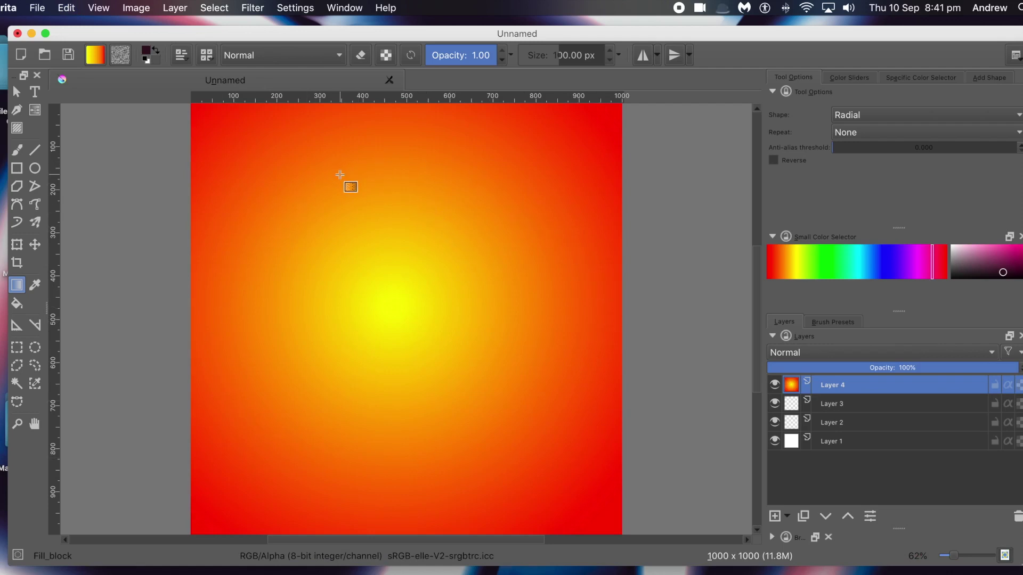
key("super+z")
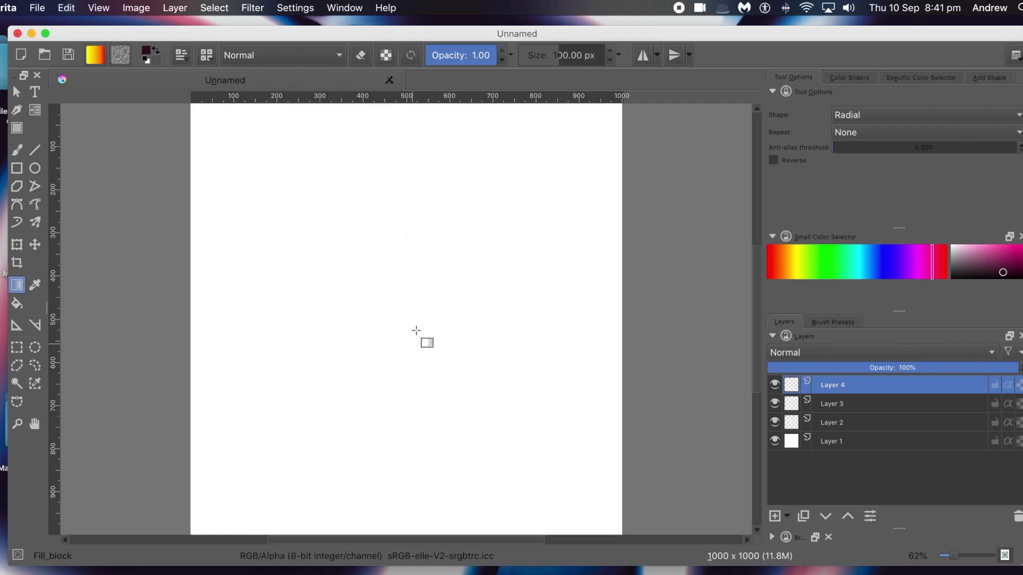
left_click_drag(406, 309, 453, 334)
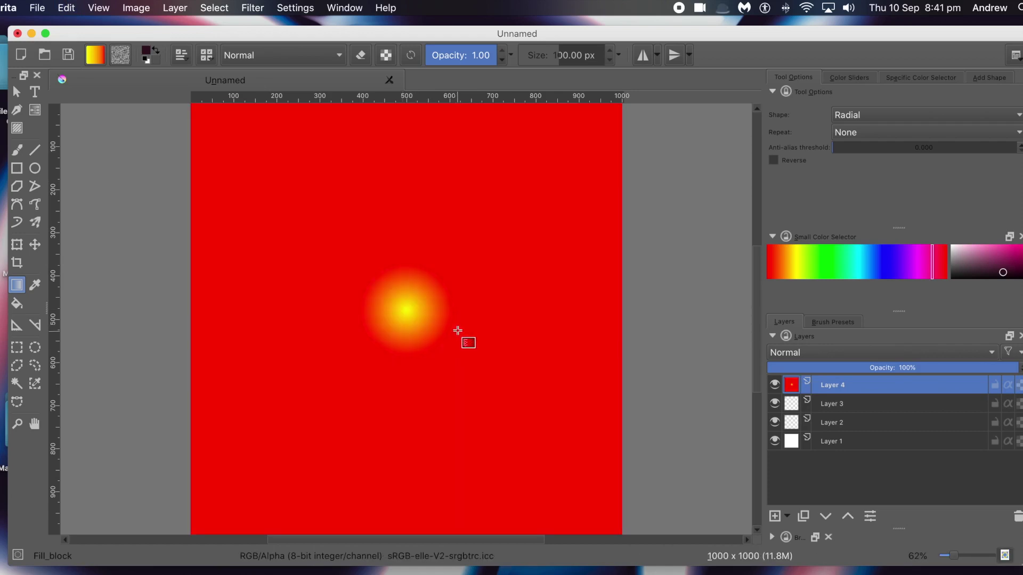
key("super+z")
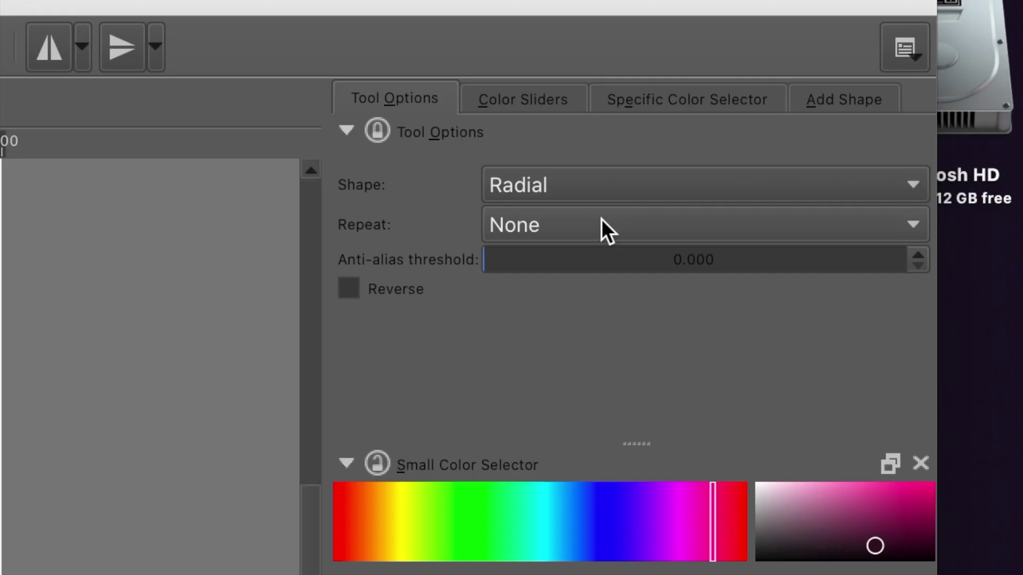
Set gradient Repeat to Forwards and test red-yellow rings from the centre, then undo
left_click(880, 132)
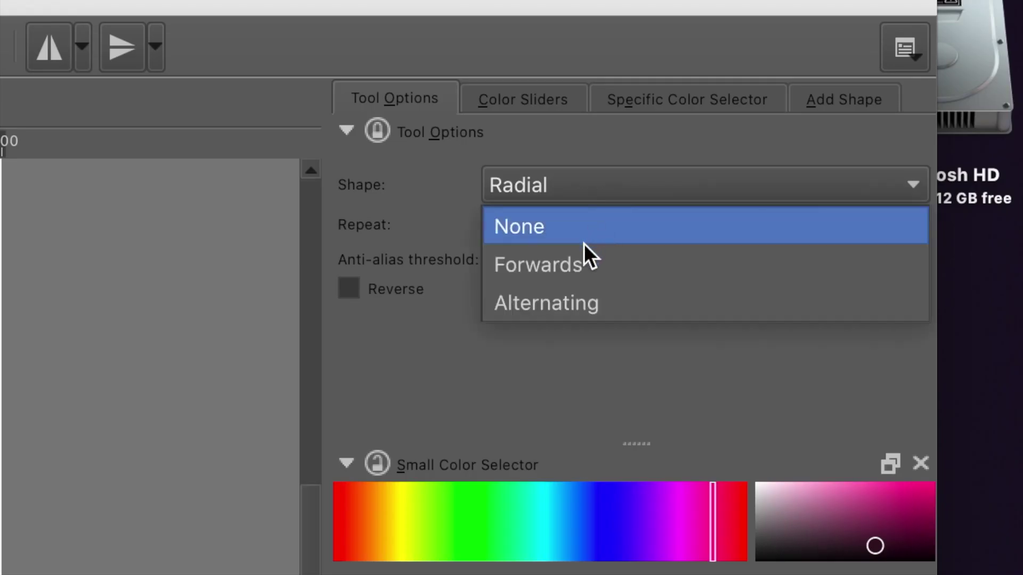
left_click(593, 269)
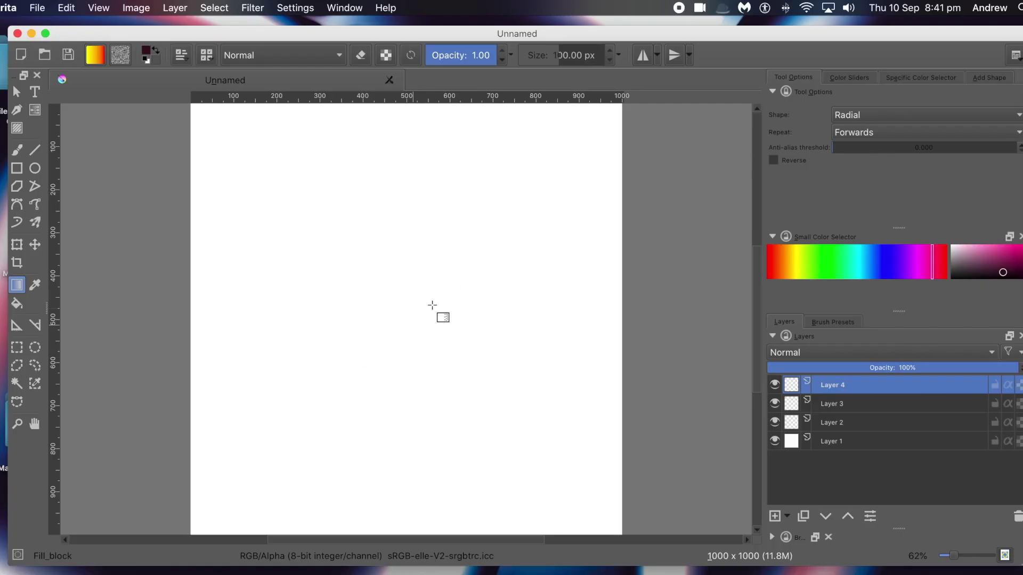
left_click_drag(407, 297, 469, 343)
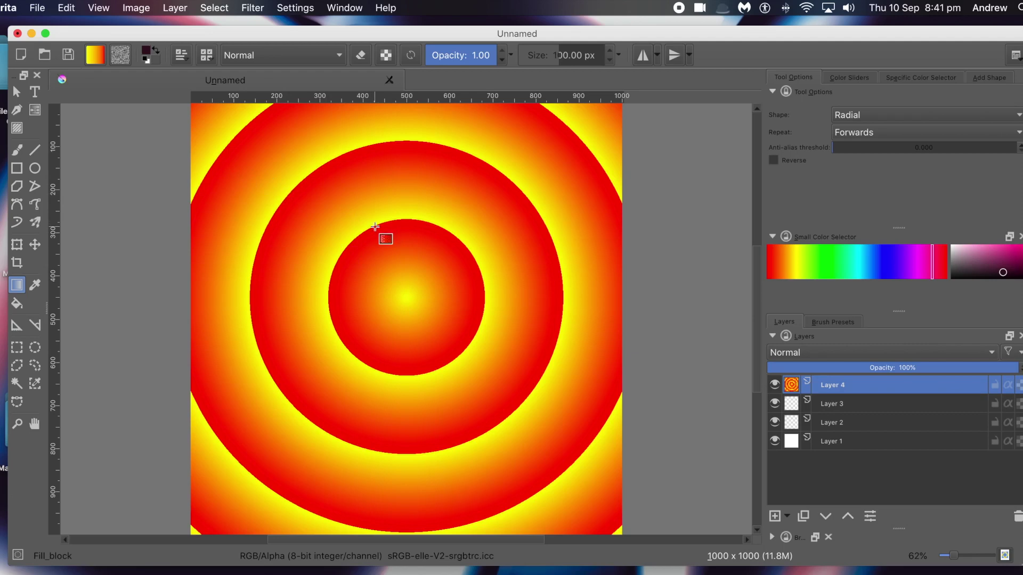
key("super+z")
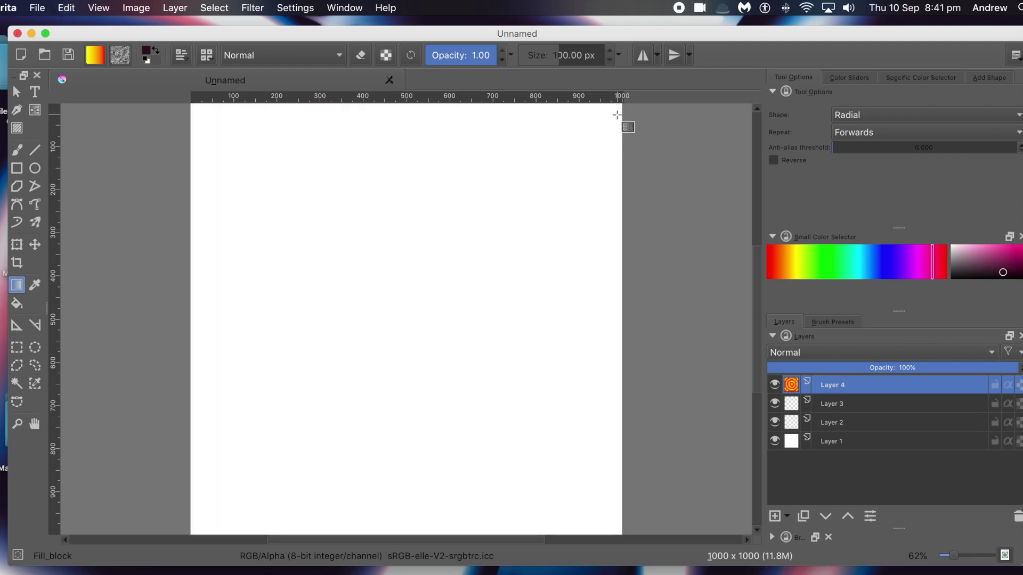
Try forwards-repeating rings radiating from the top-right corner, undoing each attempt
left_click_drag(619, 113, 551, 157)
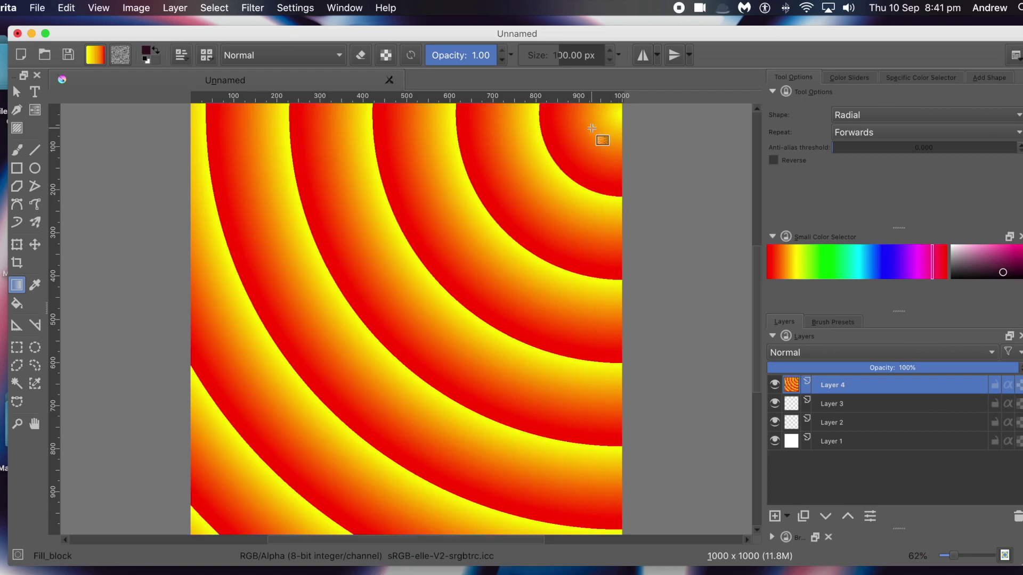
key("super+z")
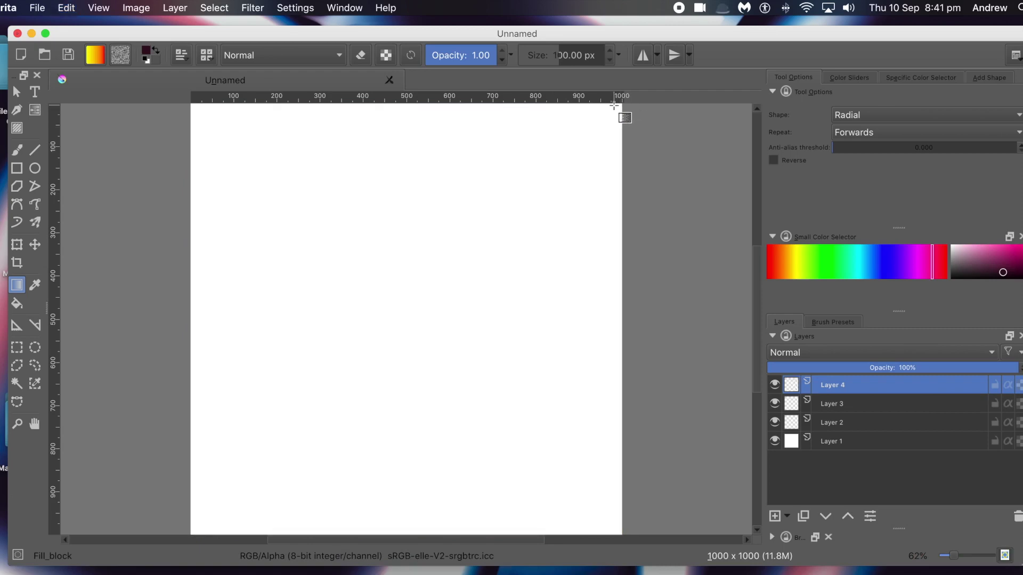
left_click_drag(619, 107, 607, 117)
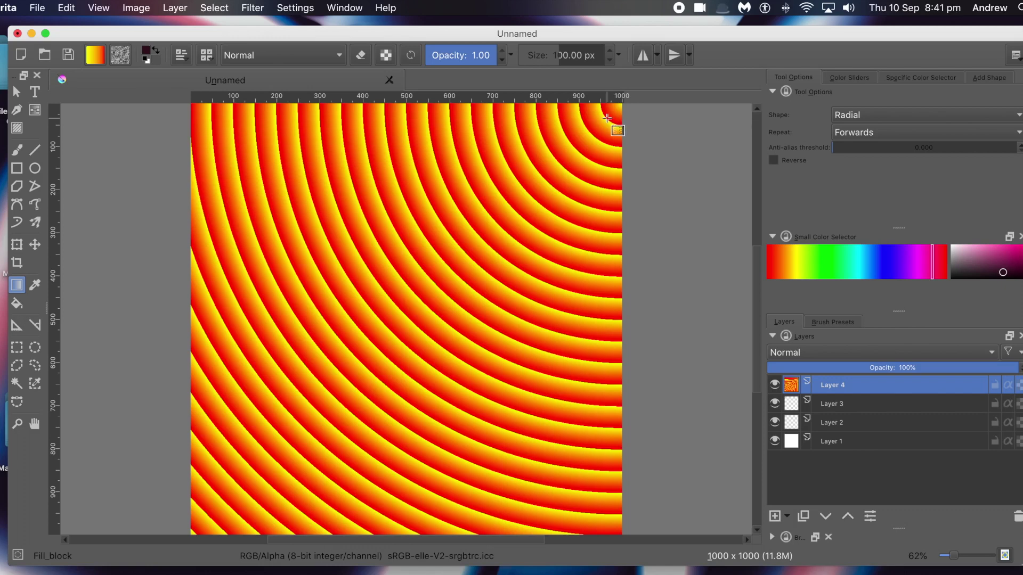
key("super+z")
left_click_drag(621, 112, 515, 193)
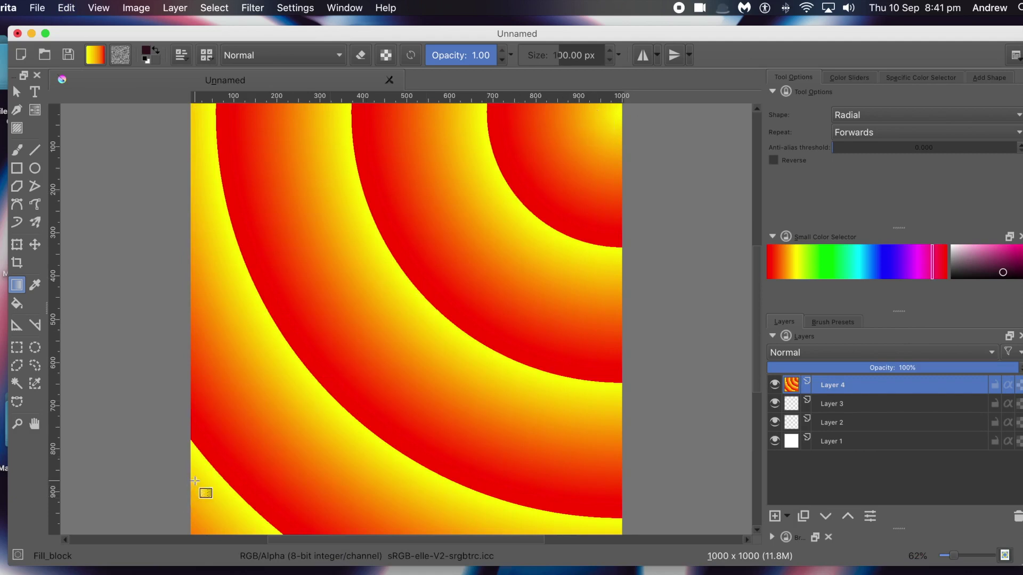
key("super+z")
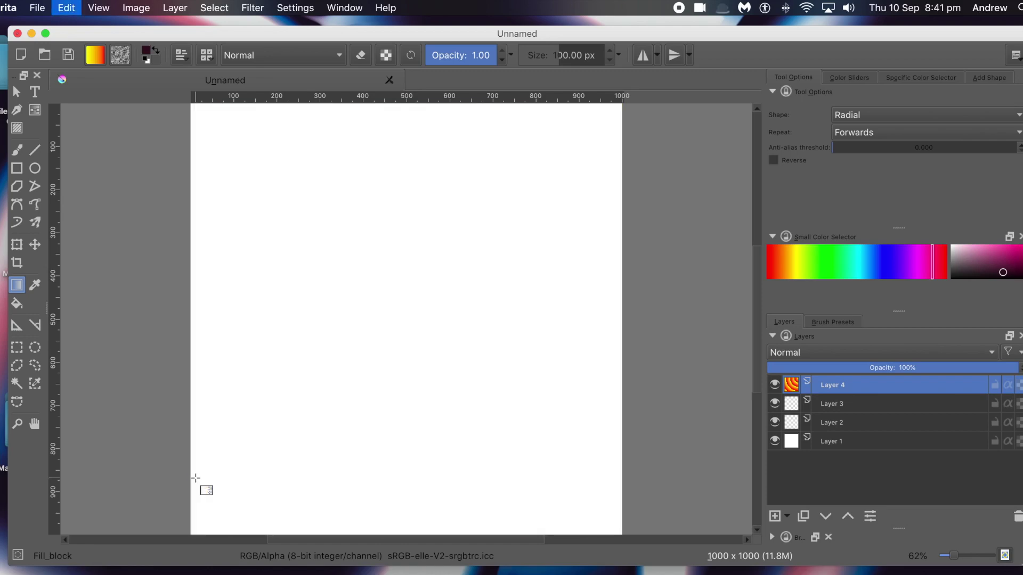
Set Repeat to Alternating, test centred red-yellow rings, then undo them
left_click(926, 133)
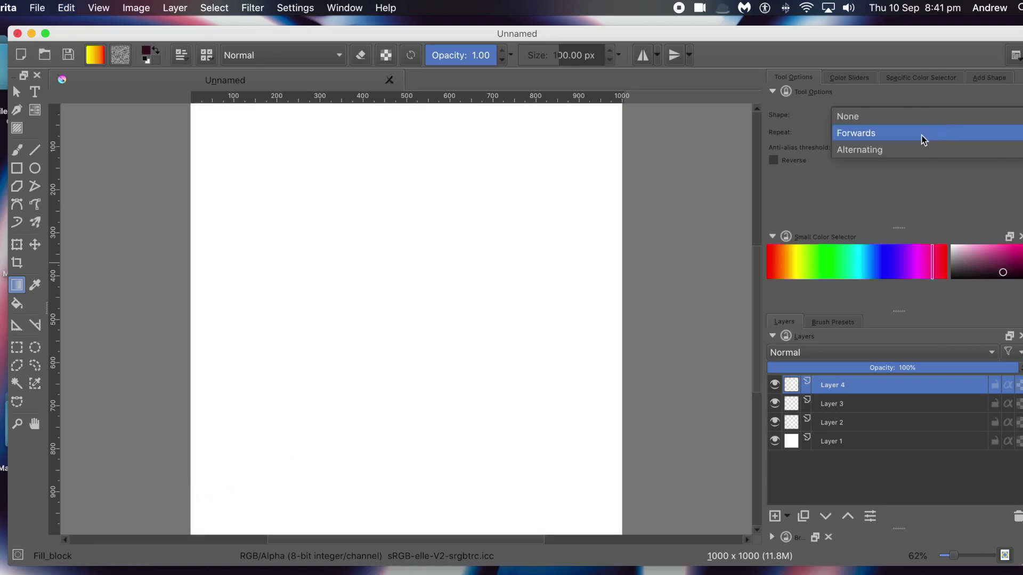
left_click(912, 148)
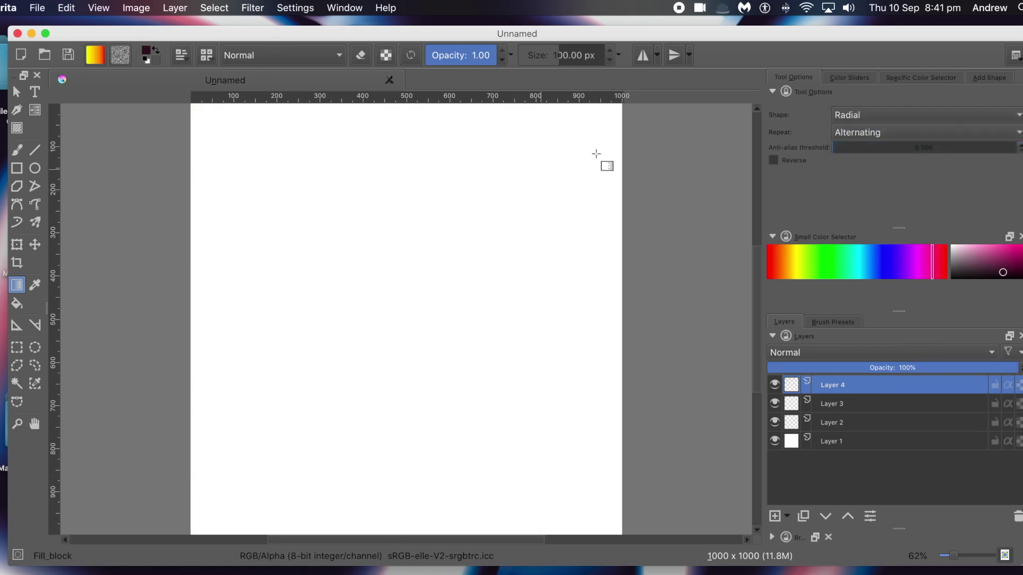
left_click_drag(407, 298, 467, 310)
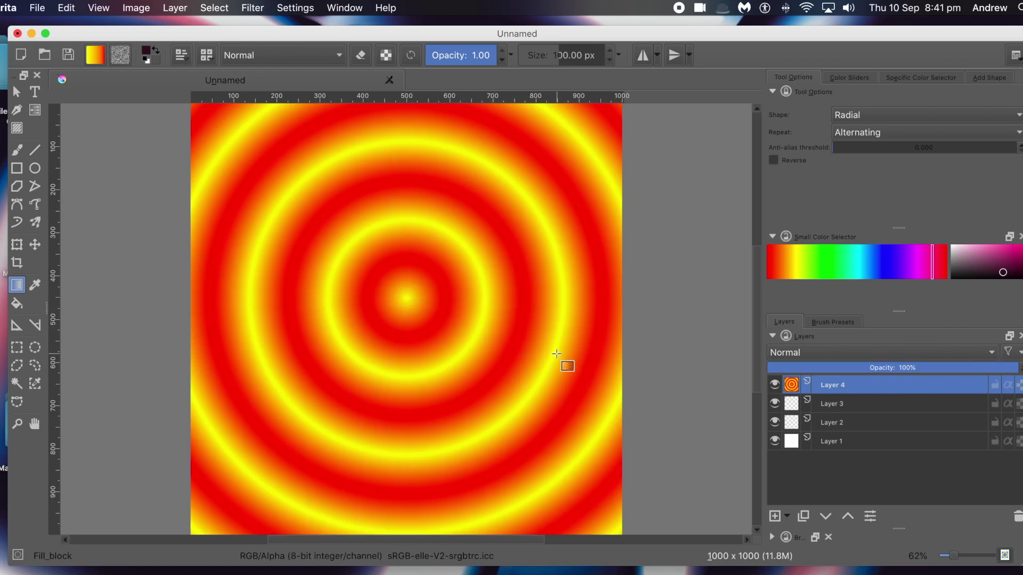
key("super+z")
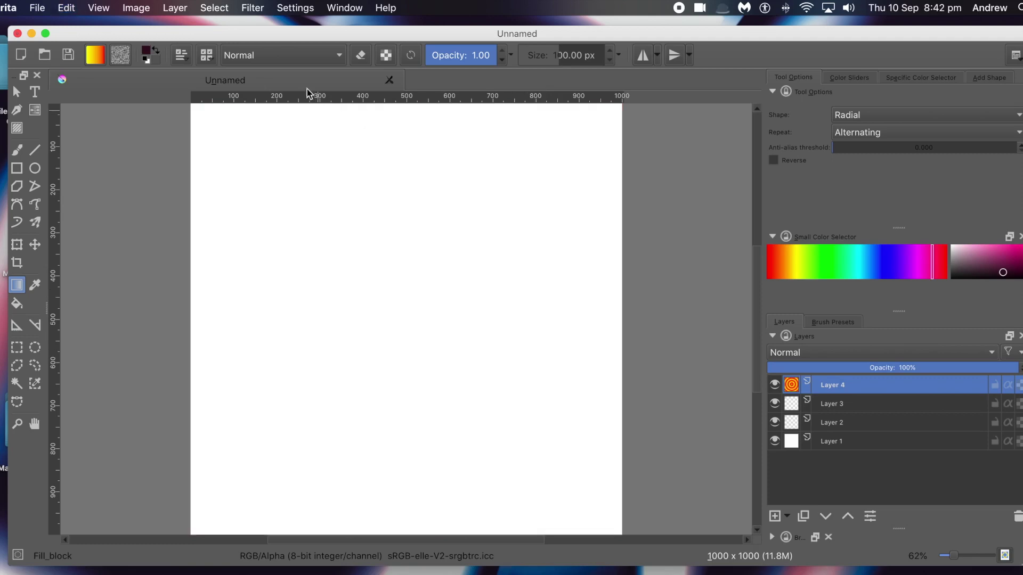
Pick the cyan multi-colour gradient preset and drag alternating radial rings near the canvas centre
left_click(96, 56)
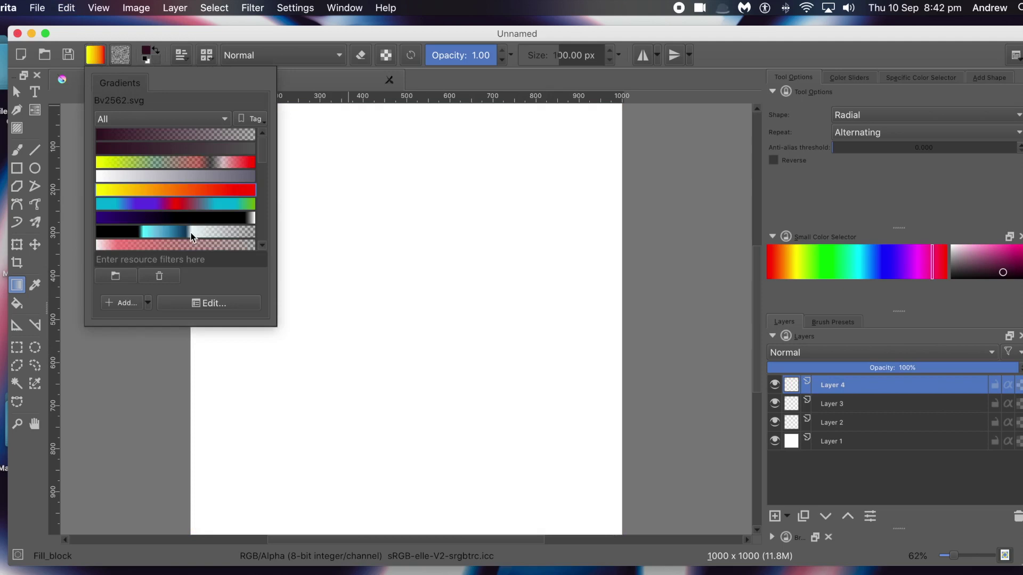
left_click_drag(264, 141, 273, 237)
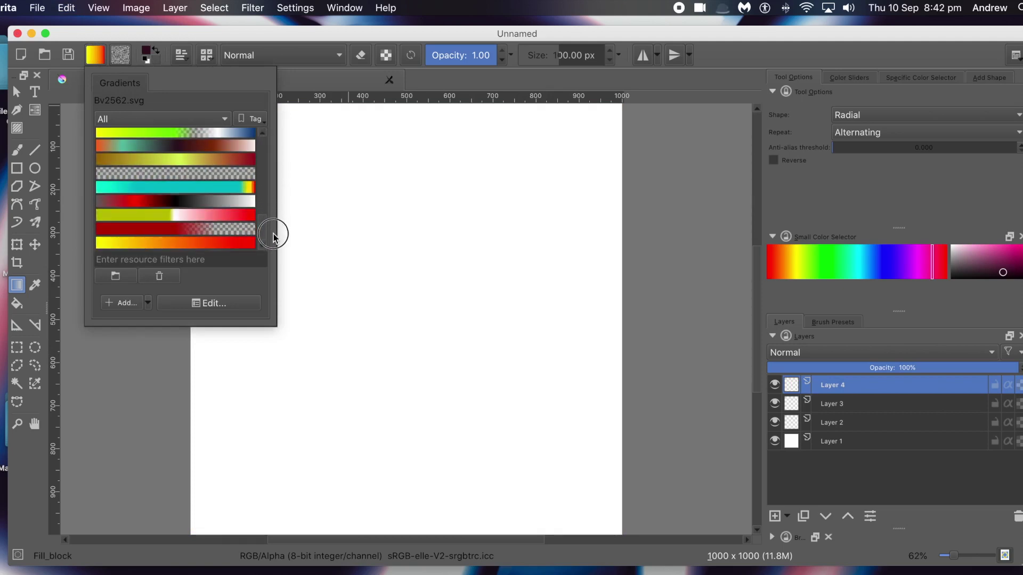
left_click(192, 187)
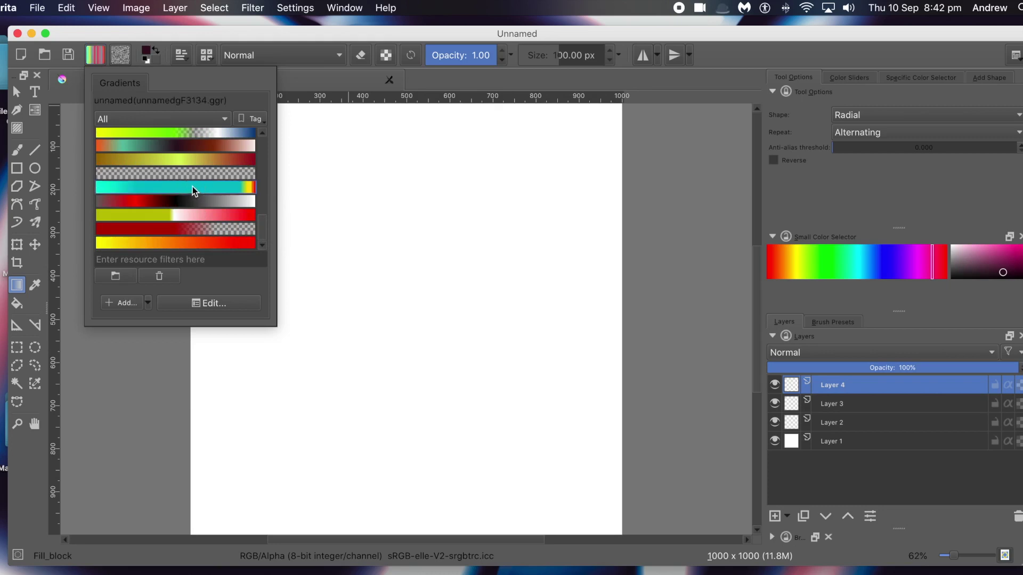
left_click(327, 71)
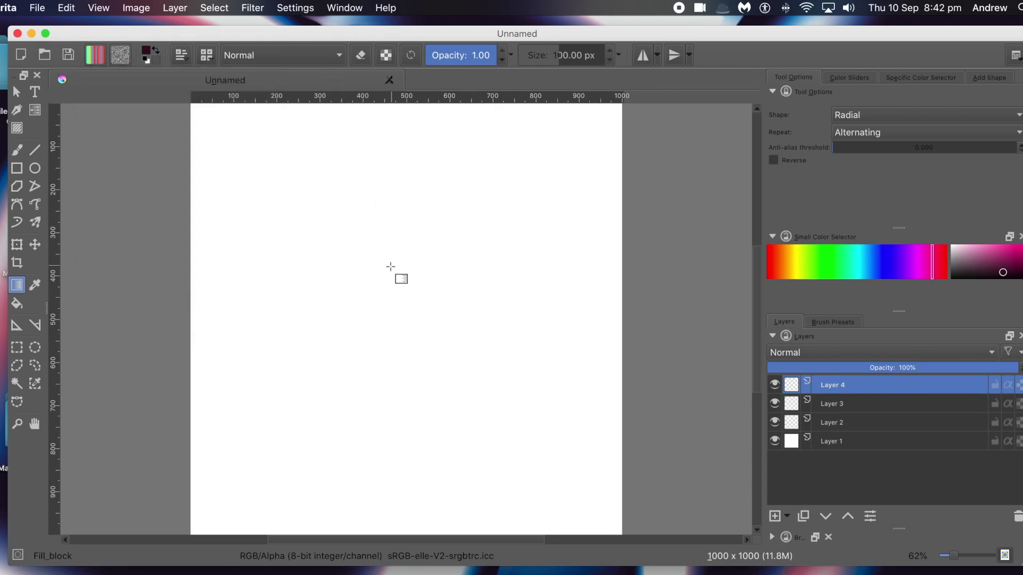
left_click_drag(388, 273, 443, 304)
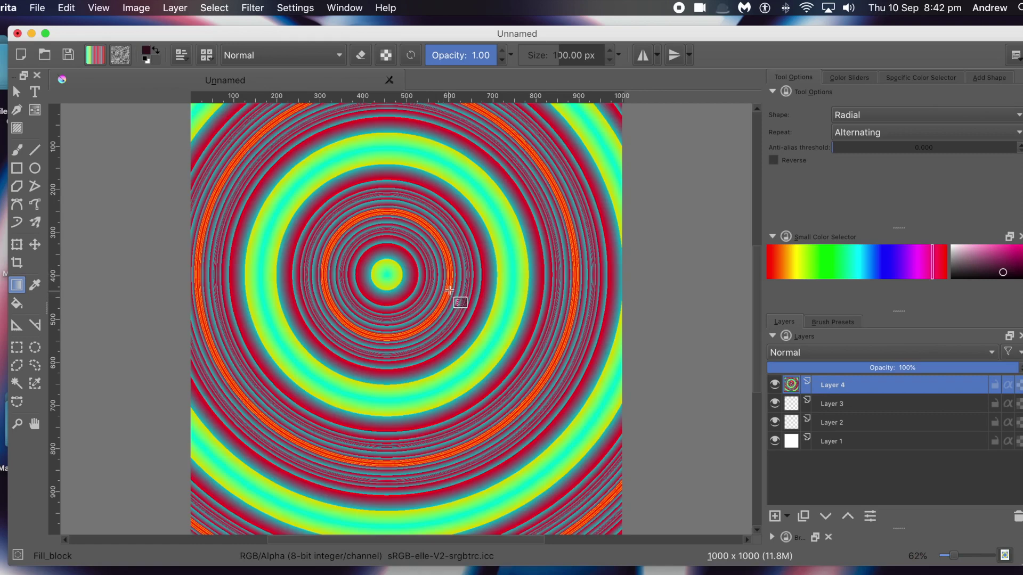
Undo the cyan rings, fill the canvas with Seg 1 radial rings, then undo those too
key("ctrl+z")
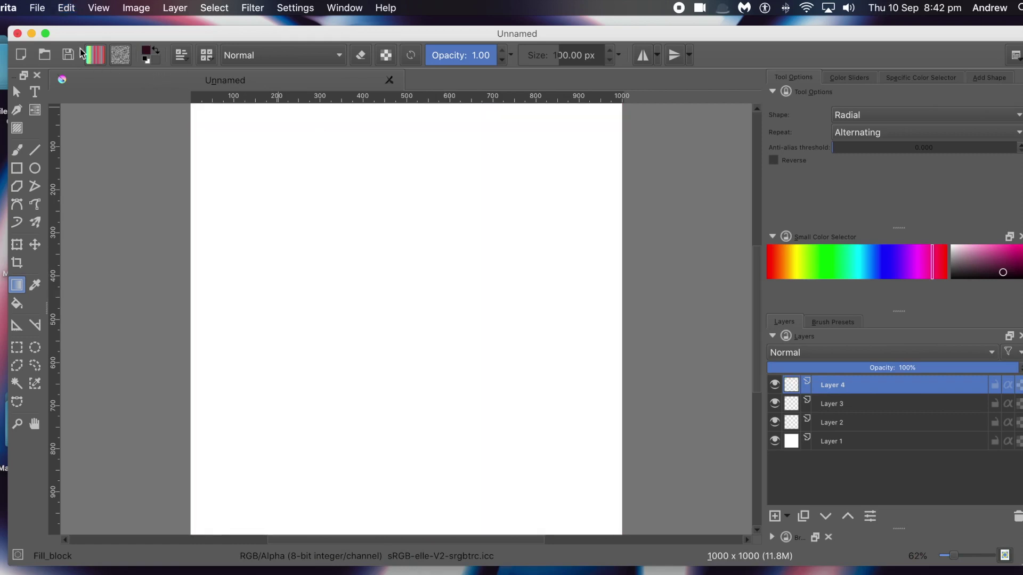
left_click(101, 59)
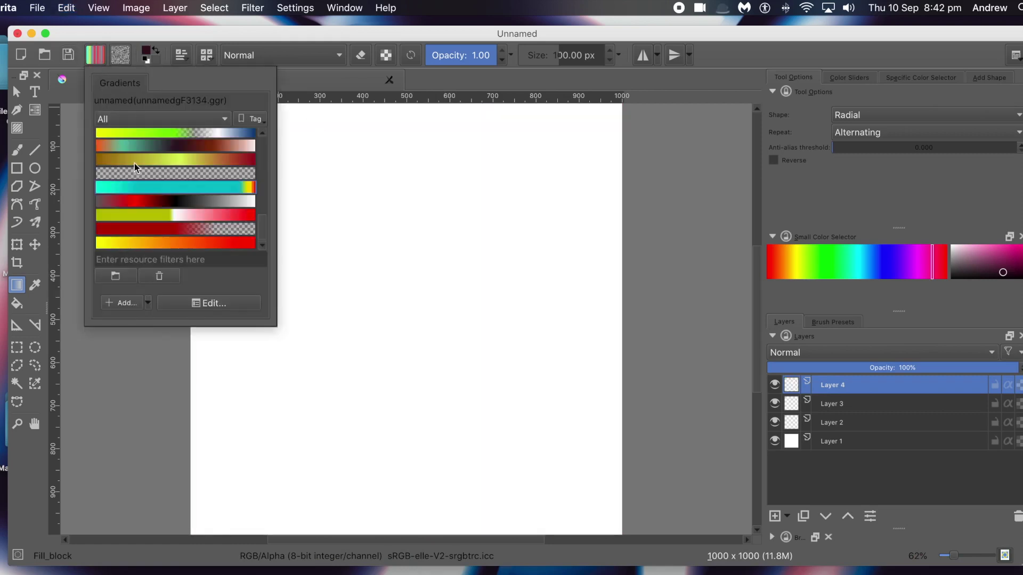
left_click(168, 148)
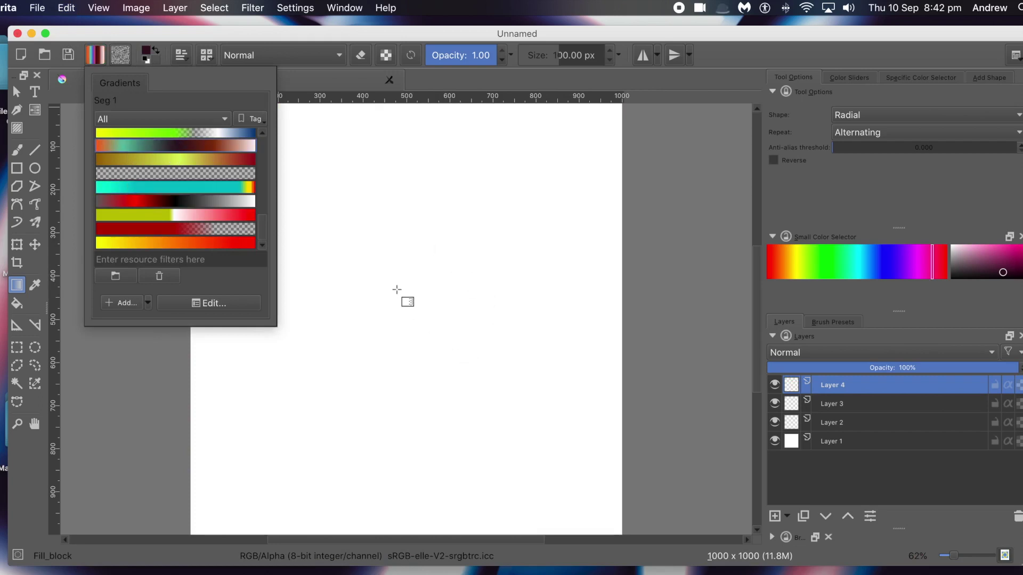
left_click(411, 297)
left_click_drag(385, 291, 433, 314)
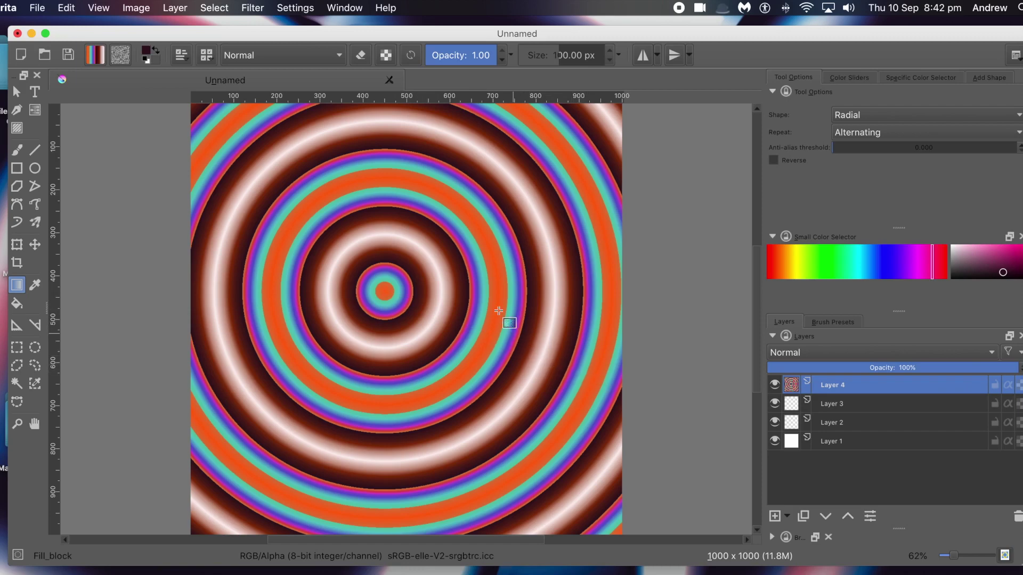
key("super+z")
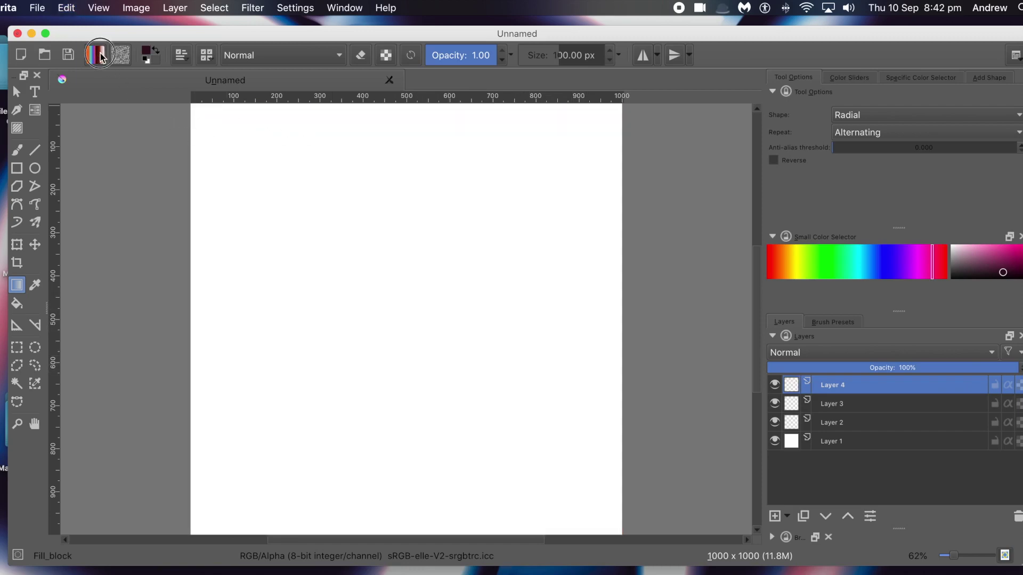
Select the GPS Fire Dust gradient and try centred glowing rings, then undo
left_click(101, 56)
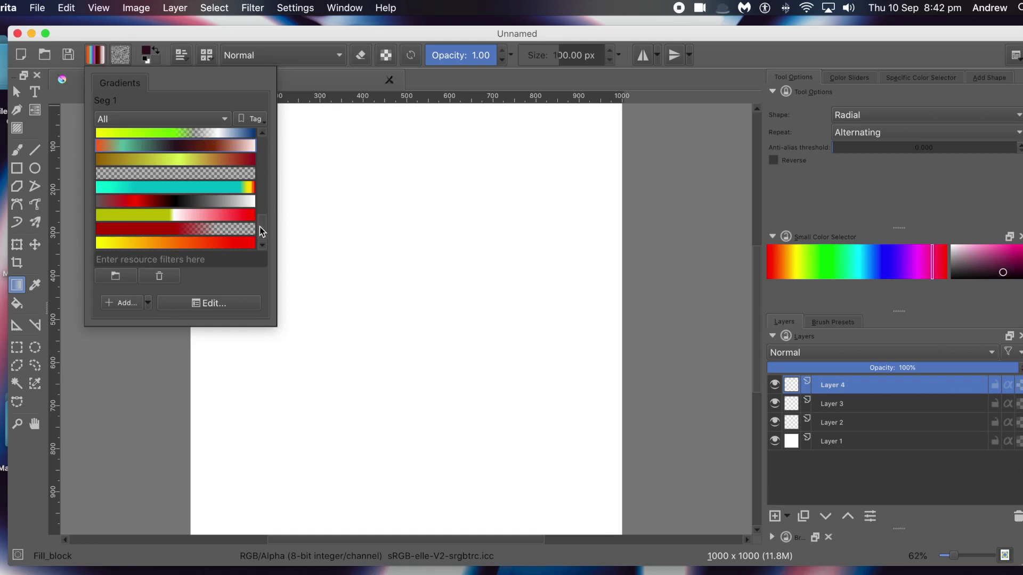
left_click_drag(263, 226, 266, 172)
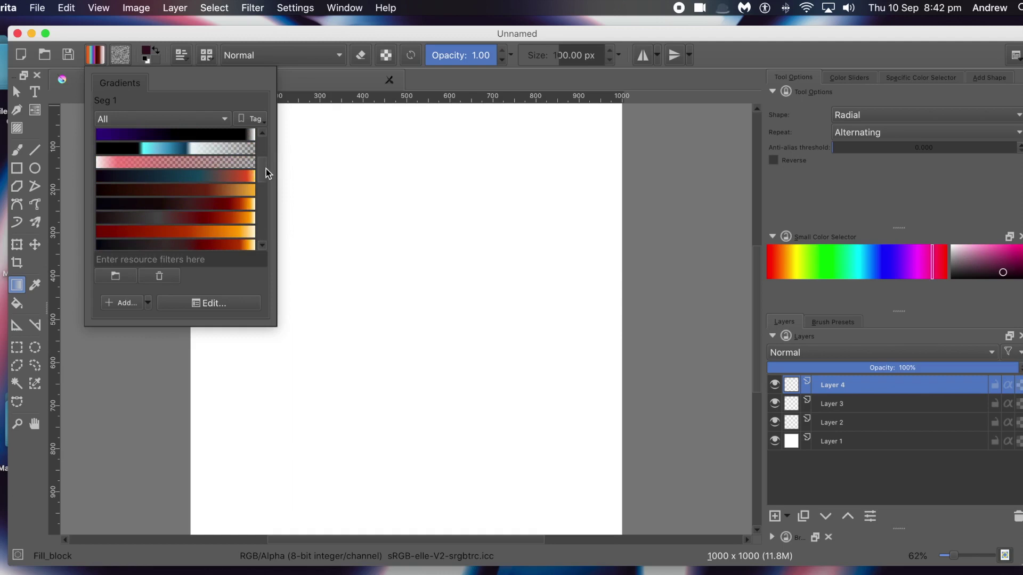
left_click(219, 208)
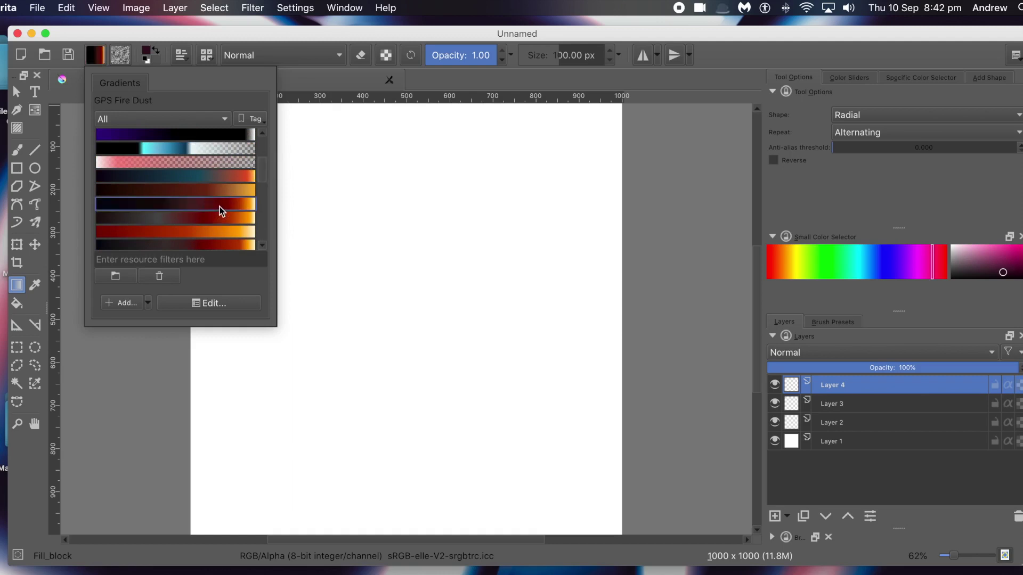
left_click(428, 81)
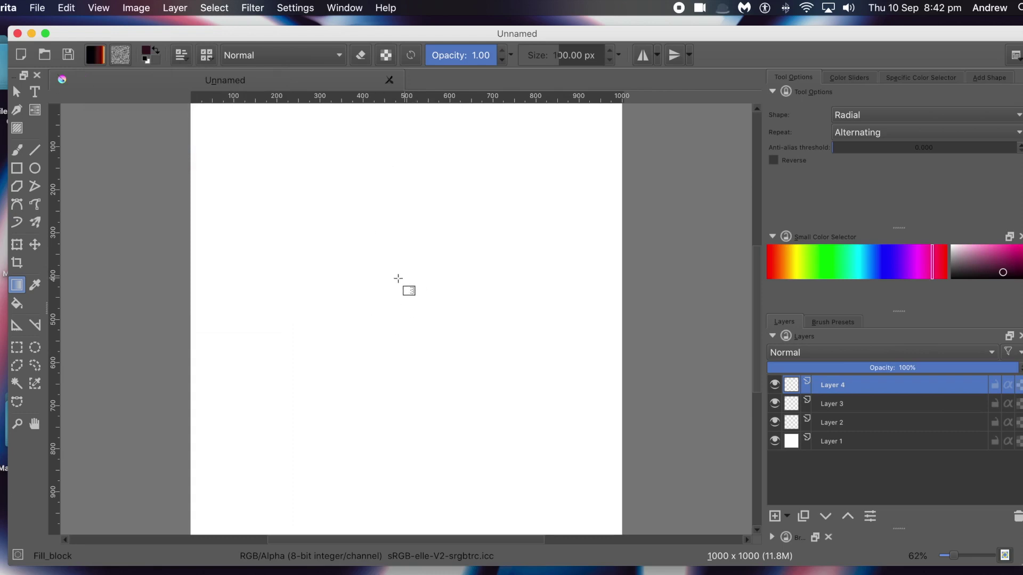
left_click_drag(398, 278, 481, 329)
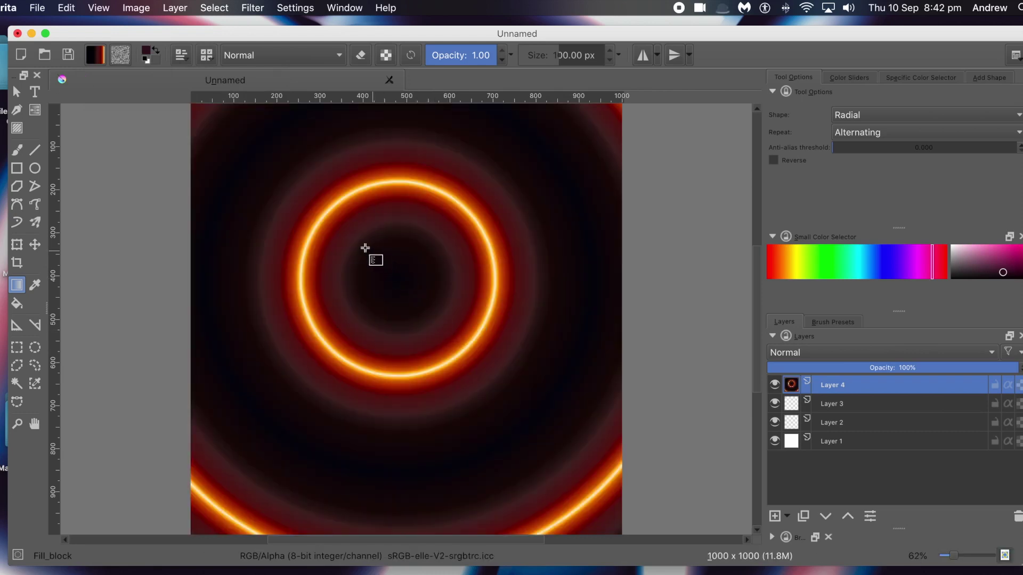
key("super+z")
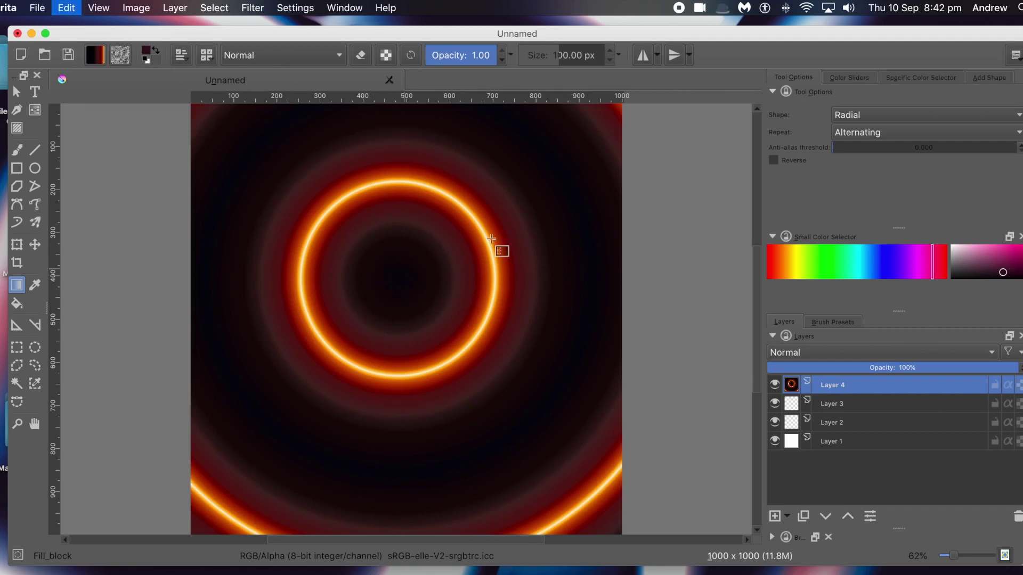
Try fire-dust rings centred near the top-right corner twice, undoing each
left_click_drag(583, 146, 489, 201)
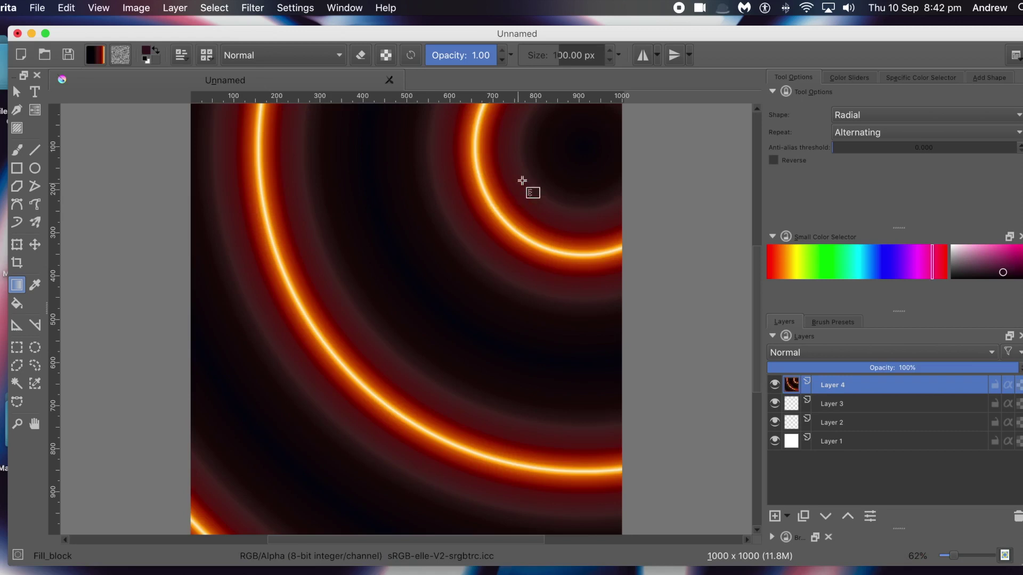
key("super+z")
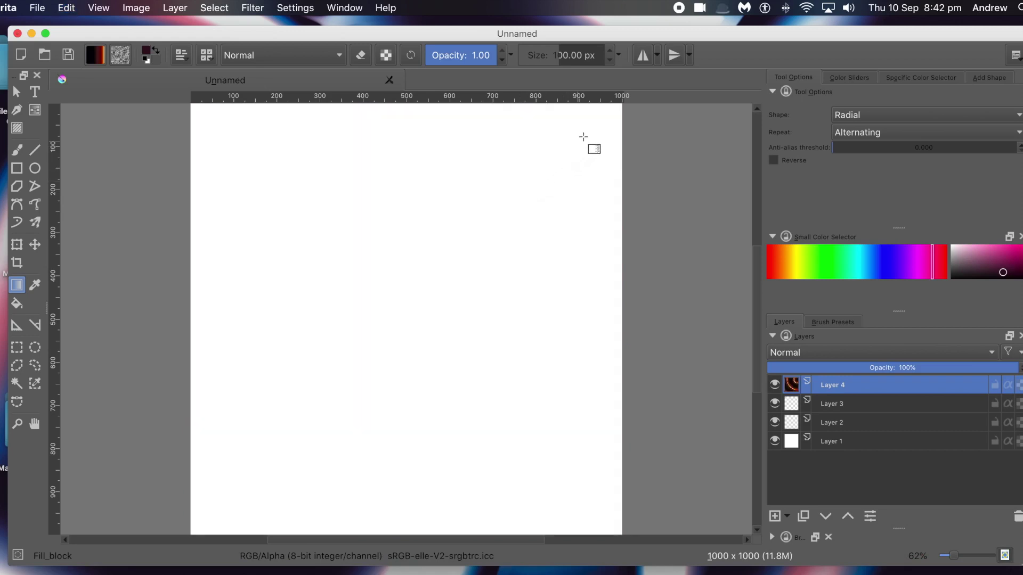
left_click_drag(587, 131, 548, 153)
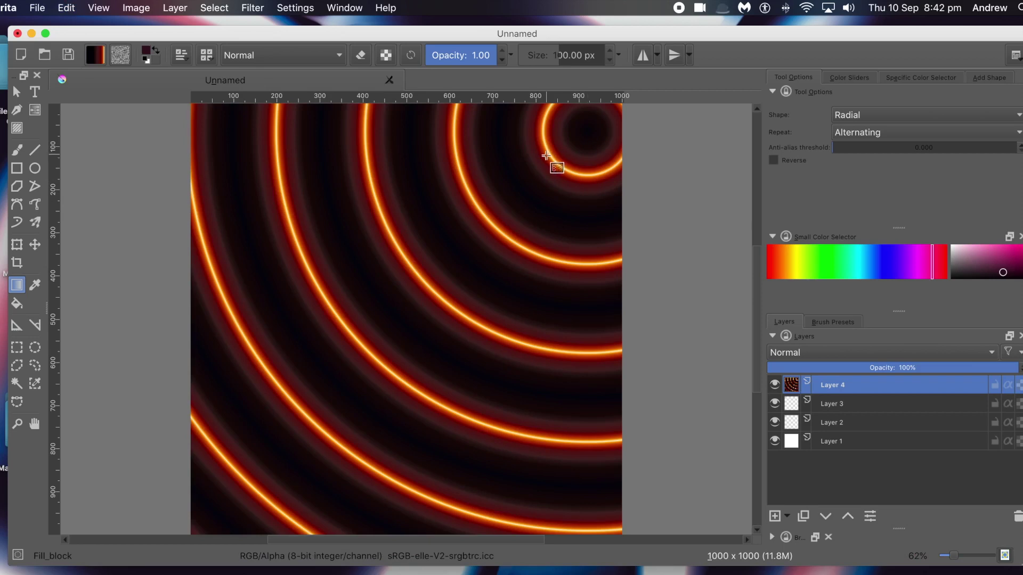
key("ctrl+z")
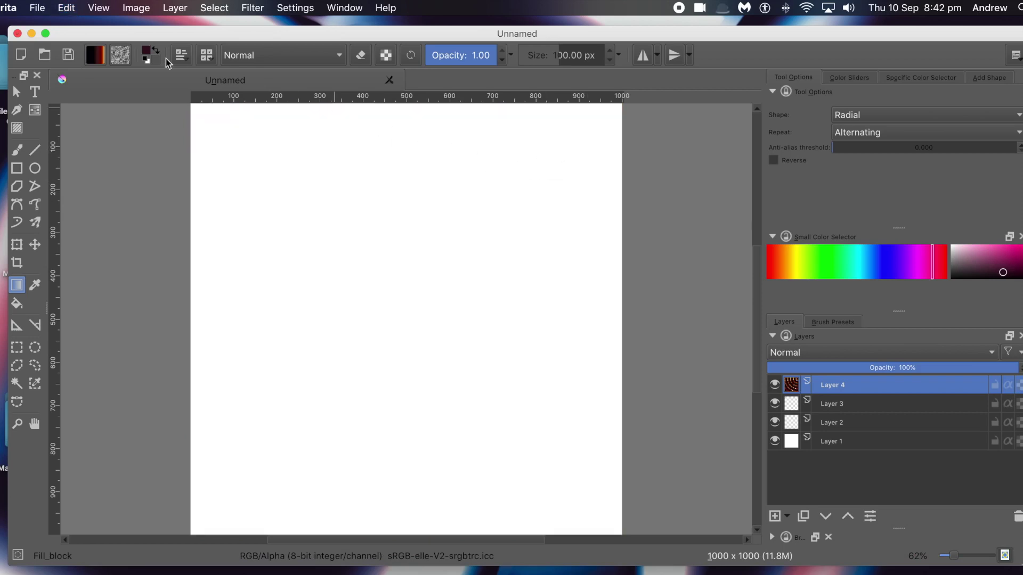
Reselect the yellow-to-red Bv2562.svg gradient preset
left_click(99, 56)
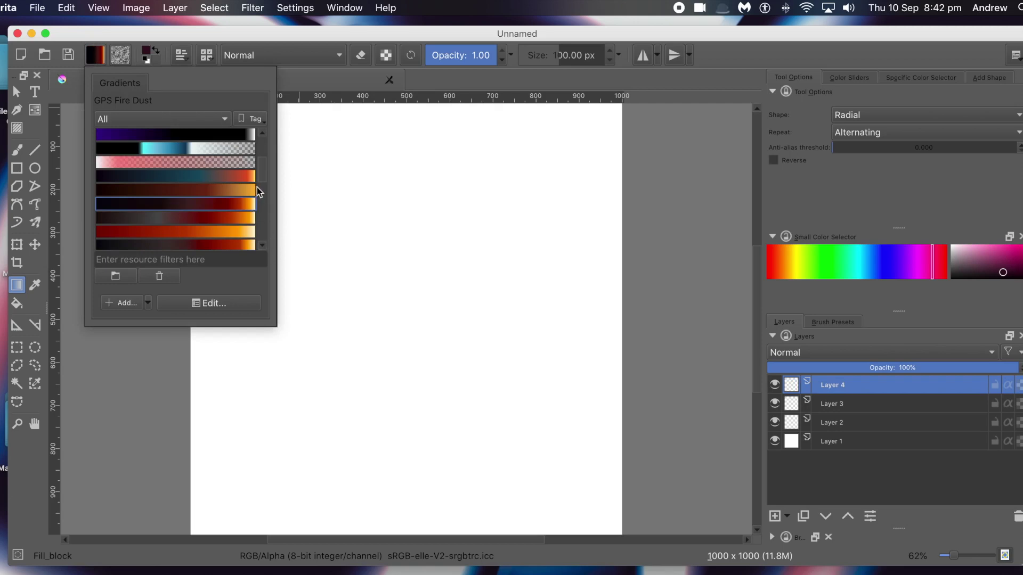
left_click_drag(266, 171, 271, 142)
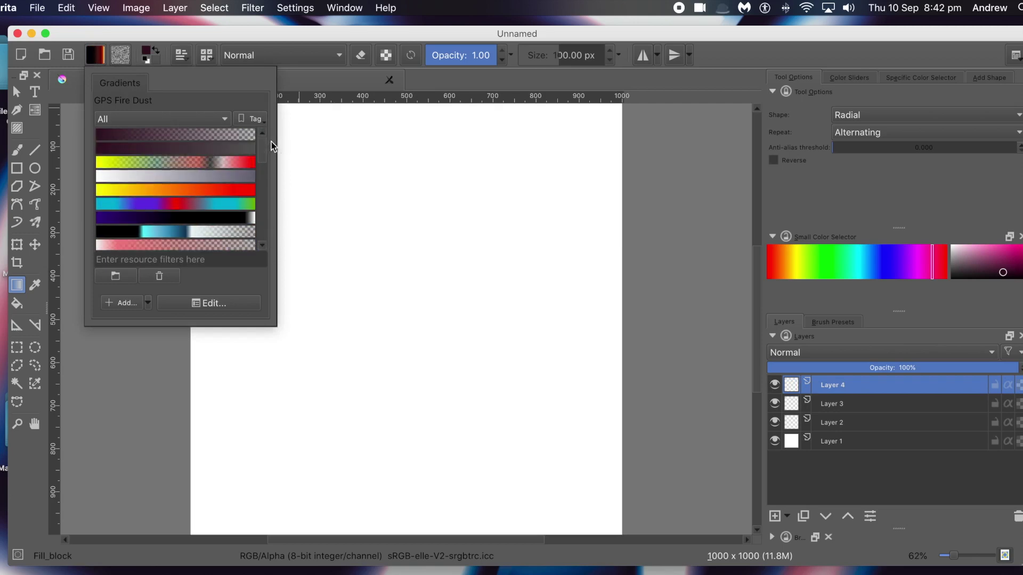
left_click(190, 190)
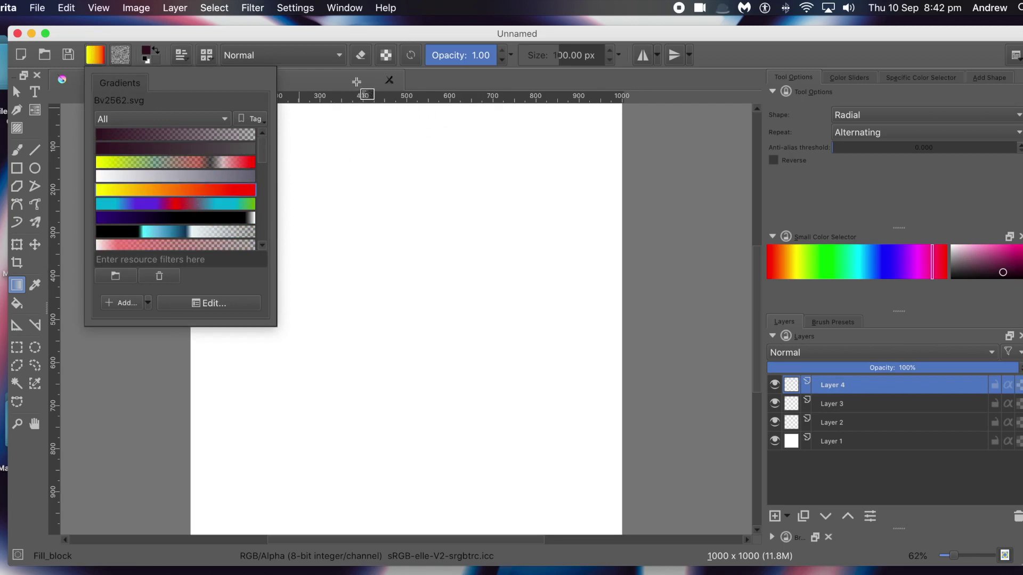
left_click(430, 80)
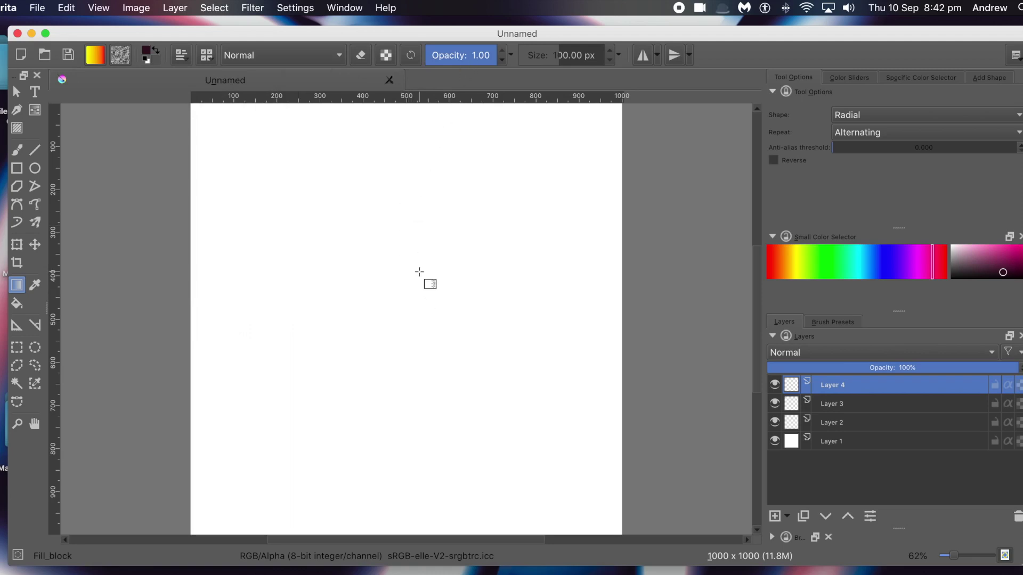
Add a new paint layer, Layer 5, via Layer > New > Paint Layer
left_click(174, 8)
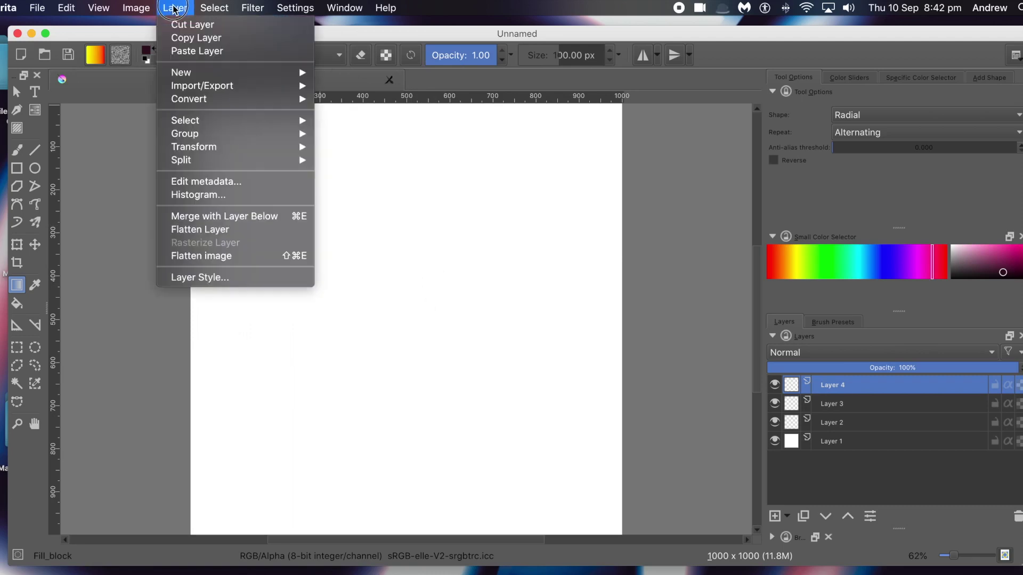
left_click(190, 75)
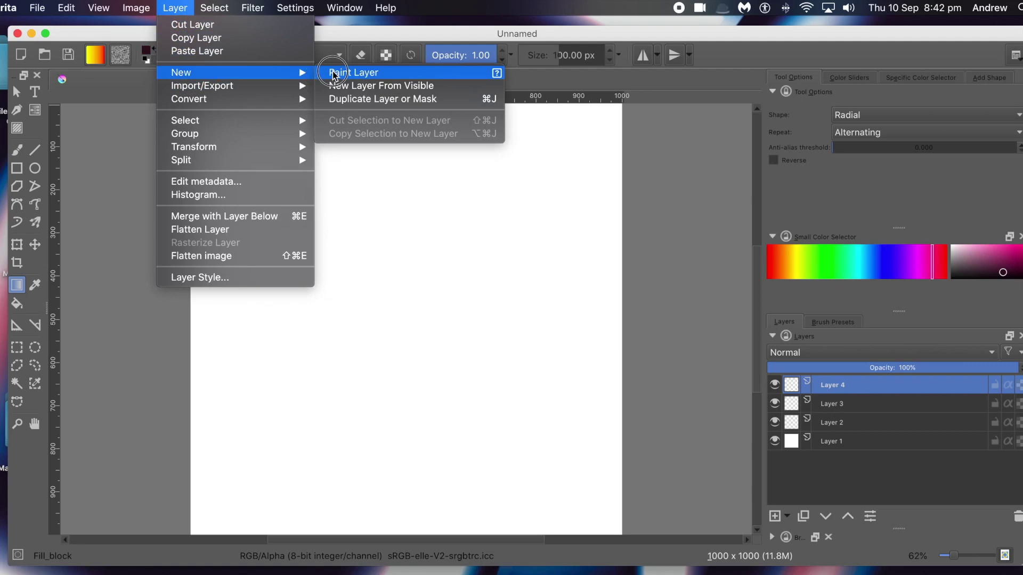
left_click(333, 74)
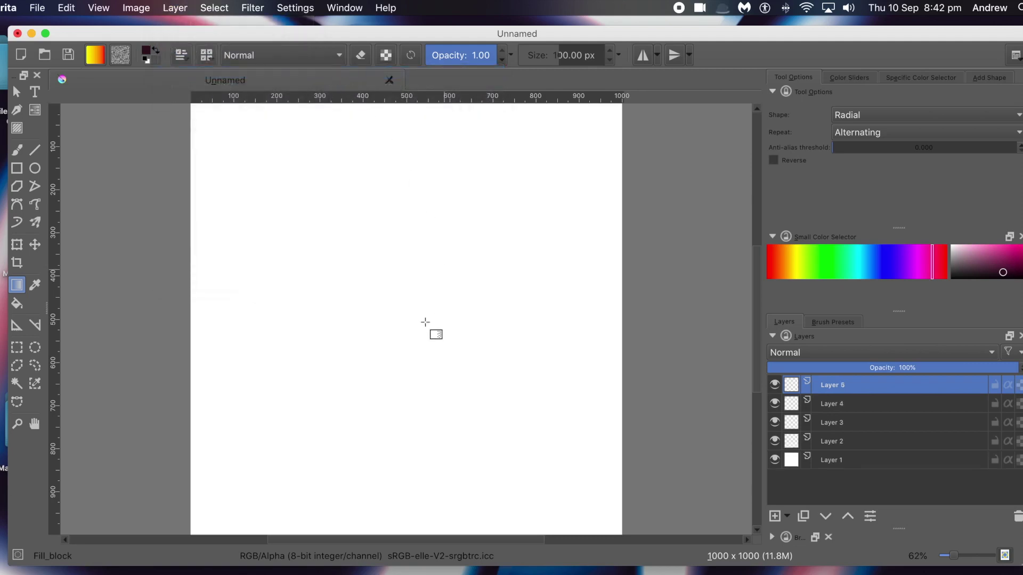
Fill Layer 5 with alternating red-yellow radial rings drawn from the canvas centre
left_click_drag(377, 262, 520, 314)
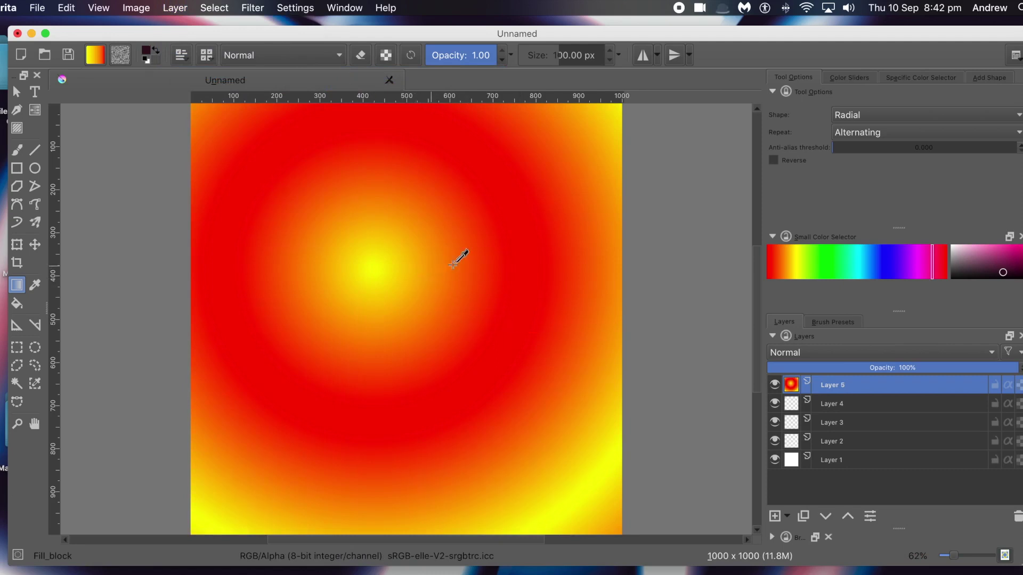
key("super+z")
left_click_drag(444, 281, 503, 301)
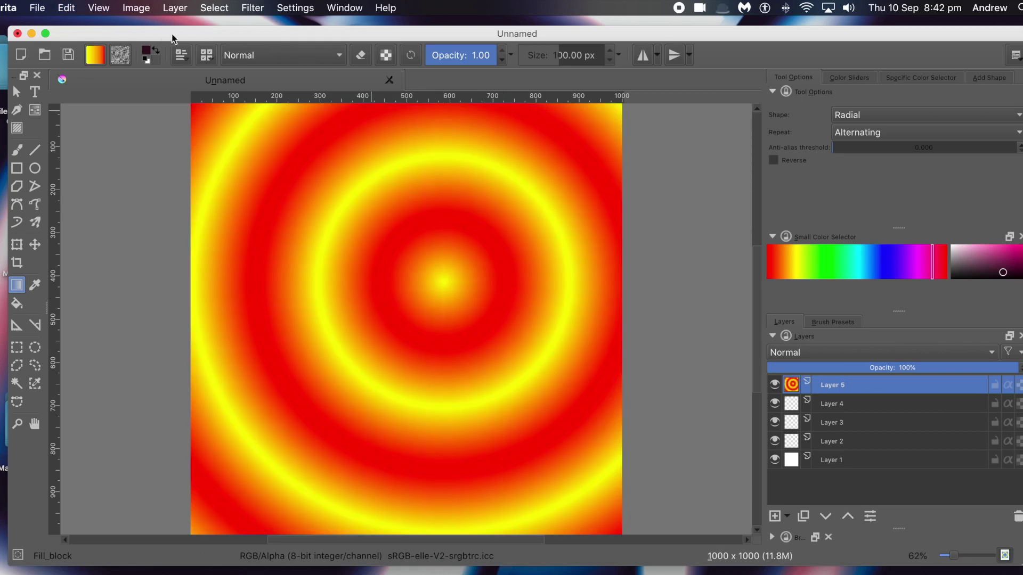
left_click(175, 8)
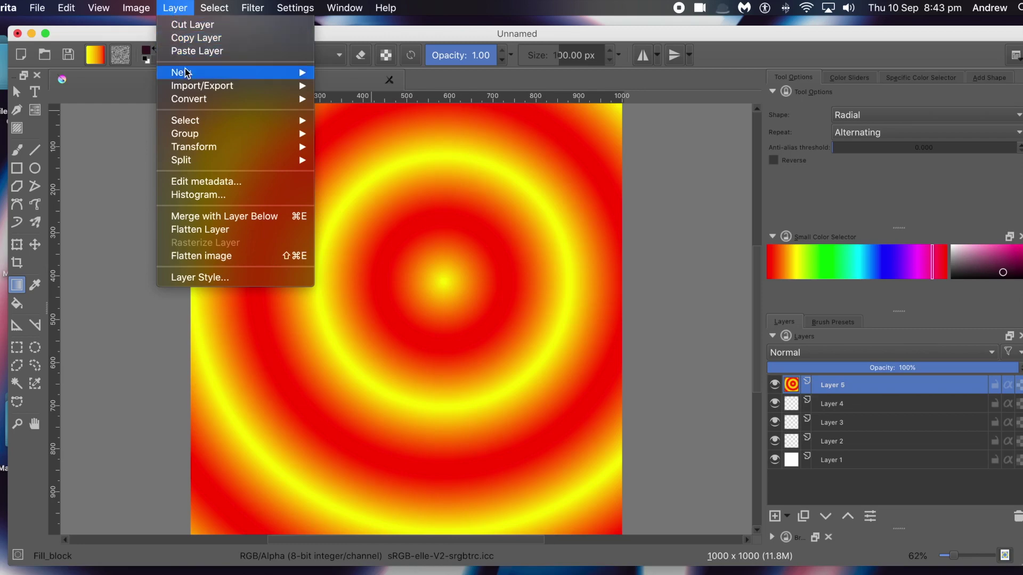
mouse_move(184, 69)
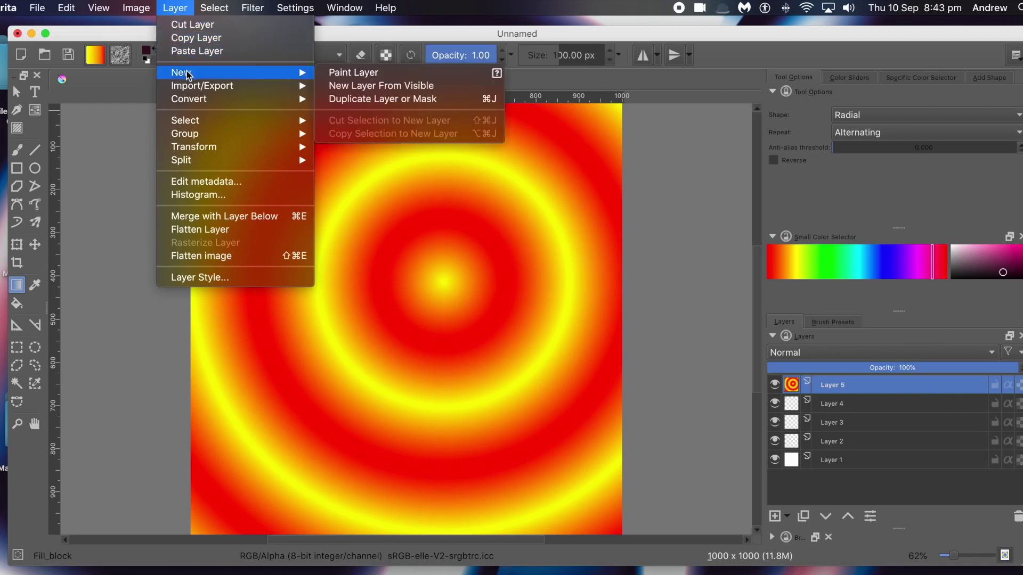
Add Layer 6 and draw tight red-yellow rings centred at the upper right
left_click(360, 73)
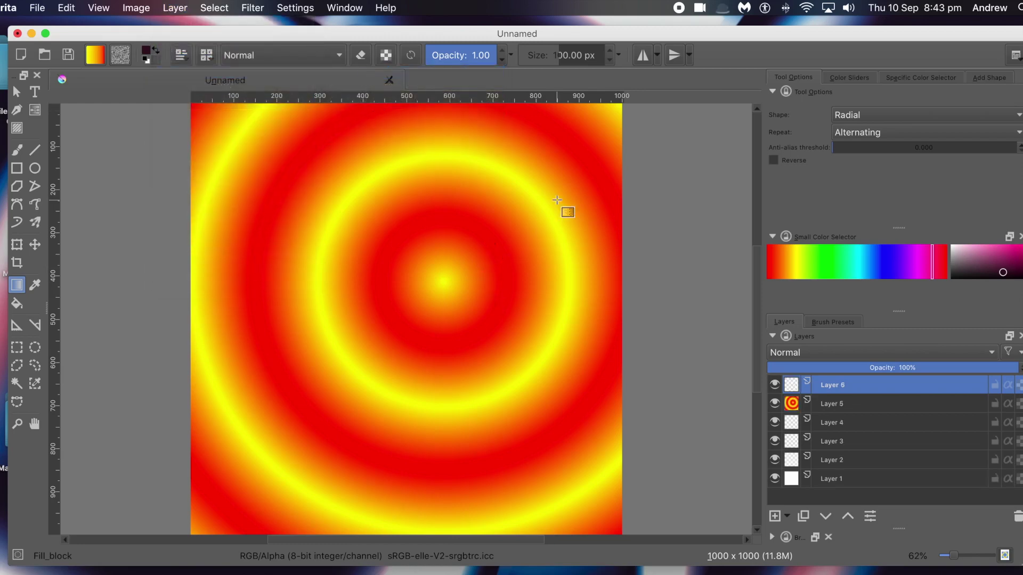
left_click_drag(557, 201, 413, 281)
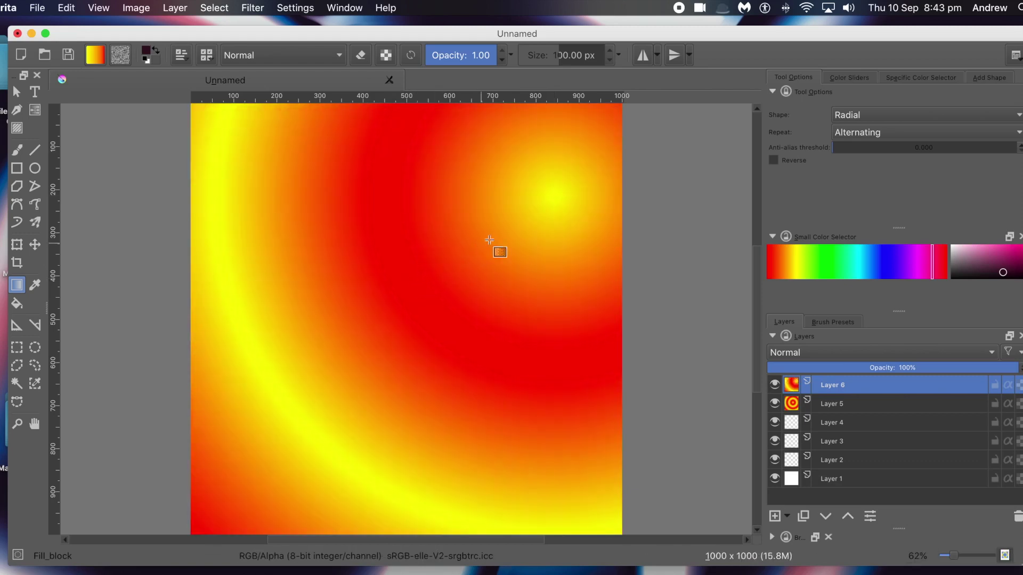
left_click_drag(530, 225, 497, 246)
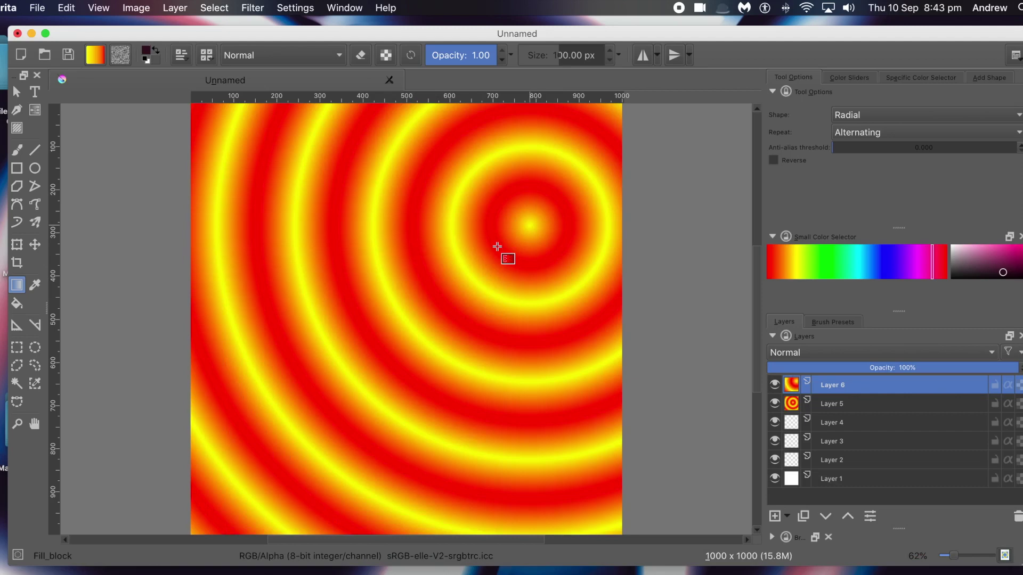
Set Layer 6's blend mode to Lighten > Lighter Color
left_click(830, 354)
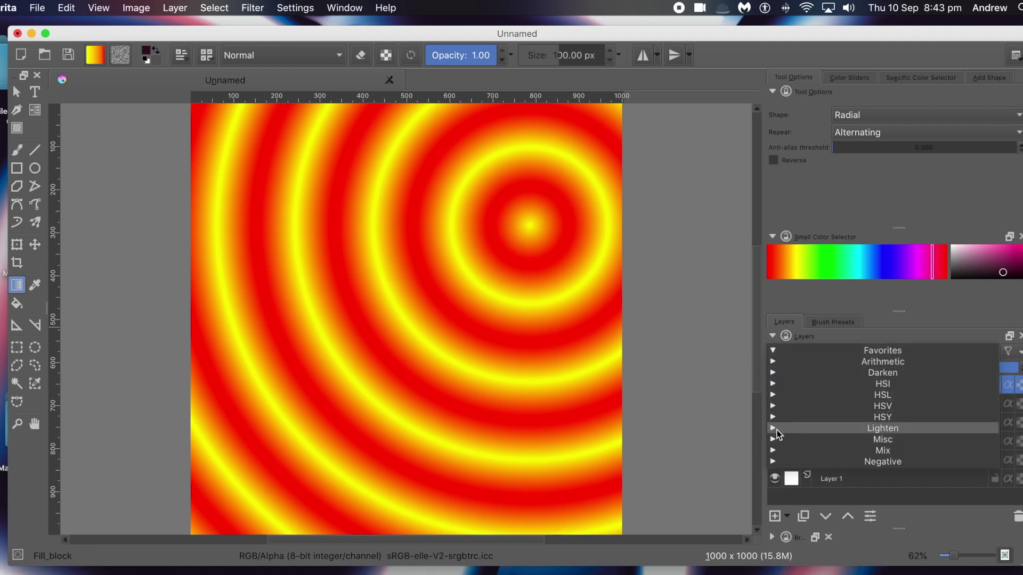
left_click(878, 429)
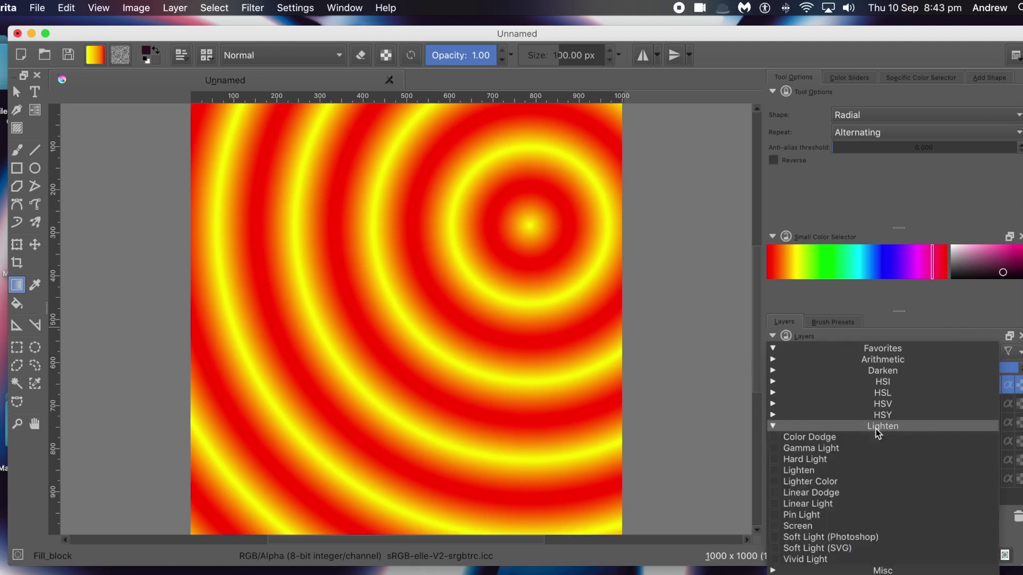
left_click(812, 481)
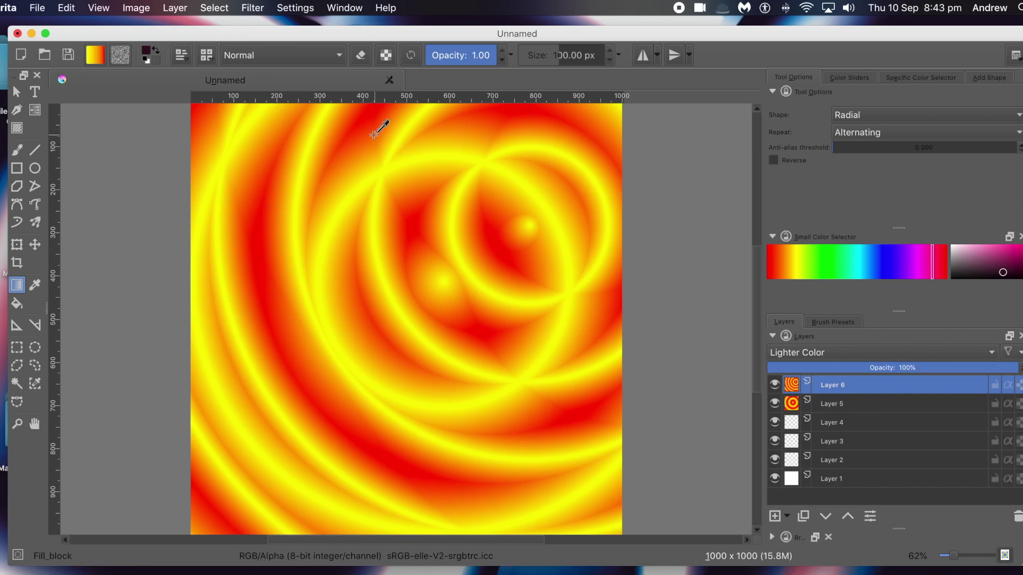
Undo the upper-right rings, the following change and the Lighter Color blend mode
key("super+z")
key("super+z")
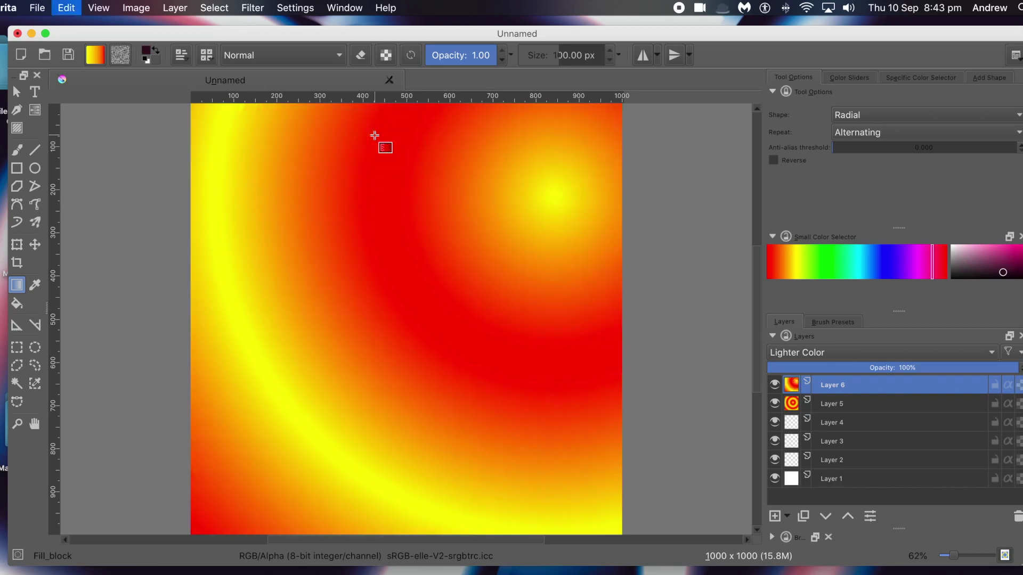
key("super+z")
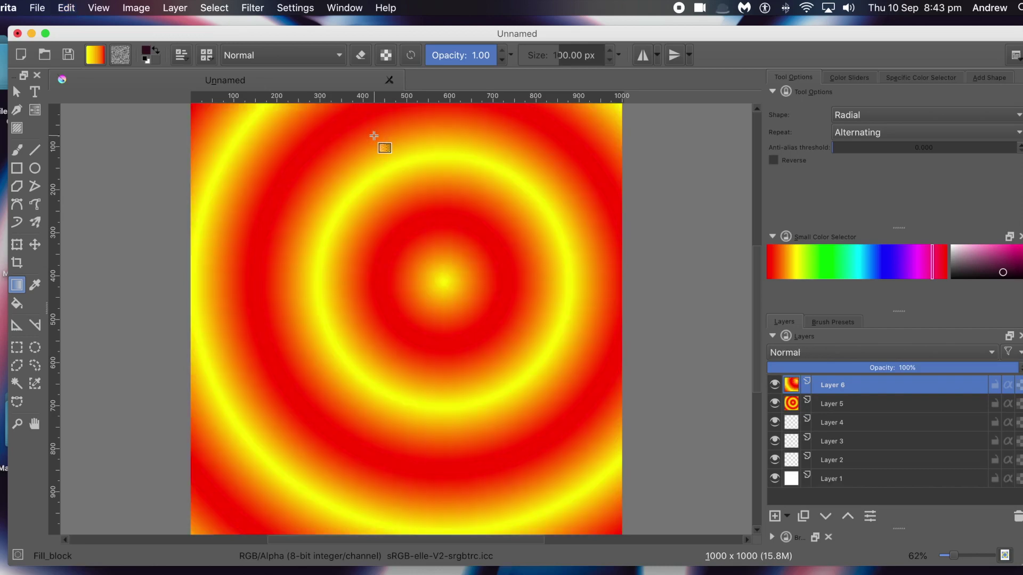
key("super+z")
key("super+z")
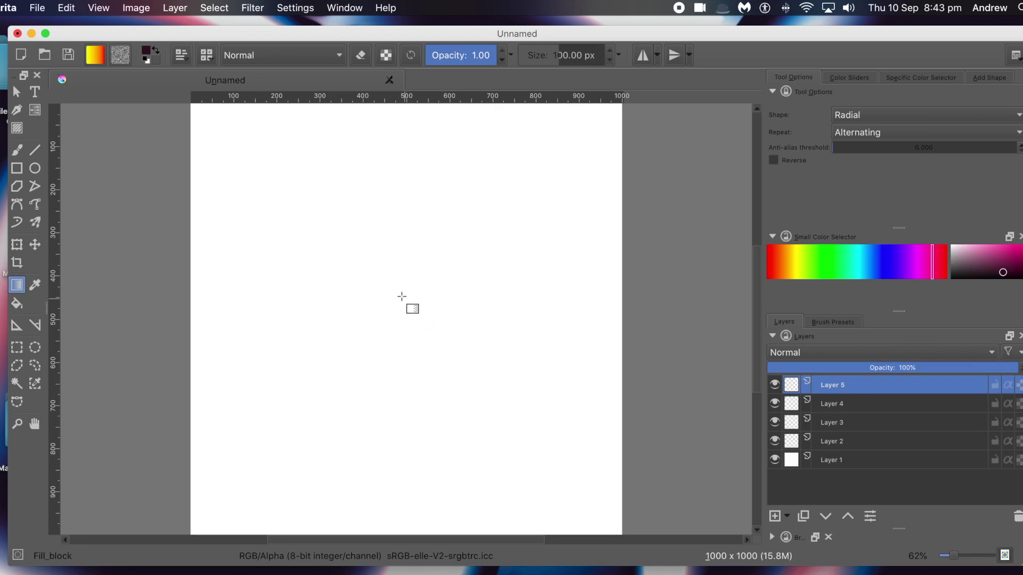
Redraw tight centred red-yellow radial rings on Layer 5 and lower gradient opacity to 0.48
left_click_drag(400, 297, 543, 331)
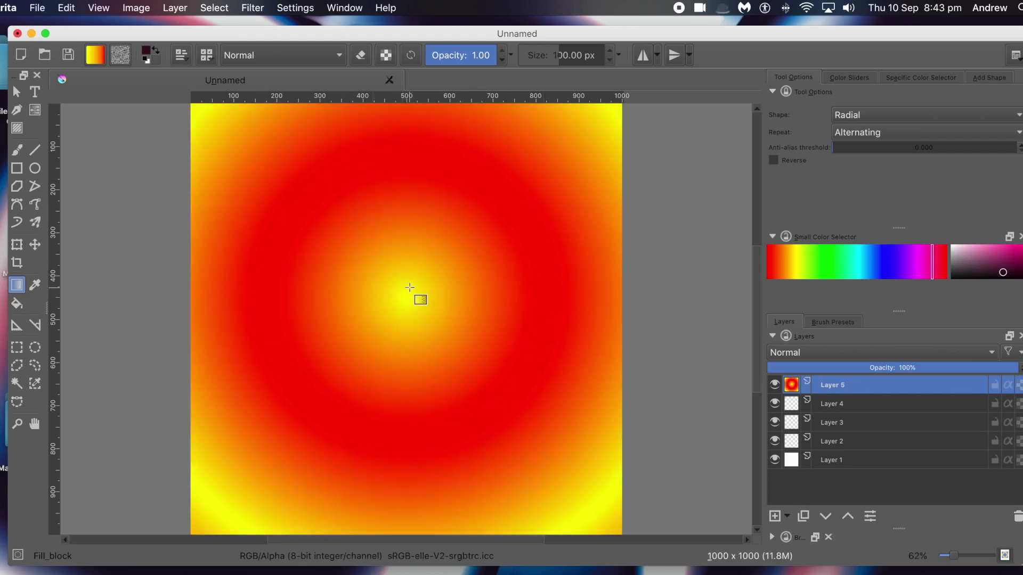
left_click_drag(406, 288, 495, 313)
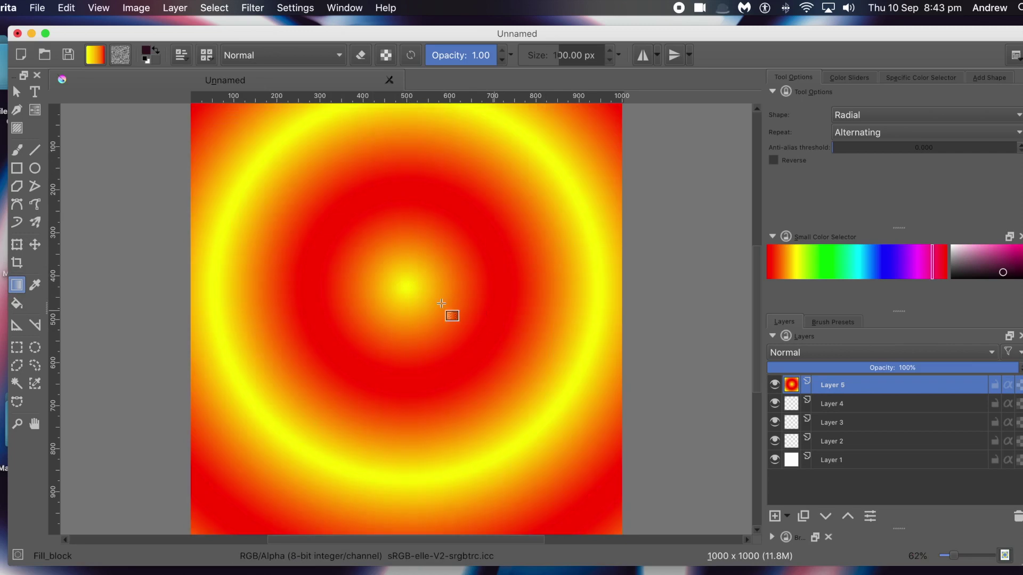
left_click_drag(421, 290, 446, 299)
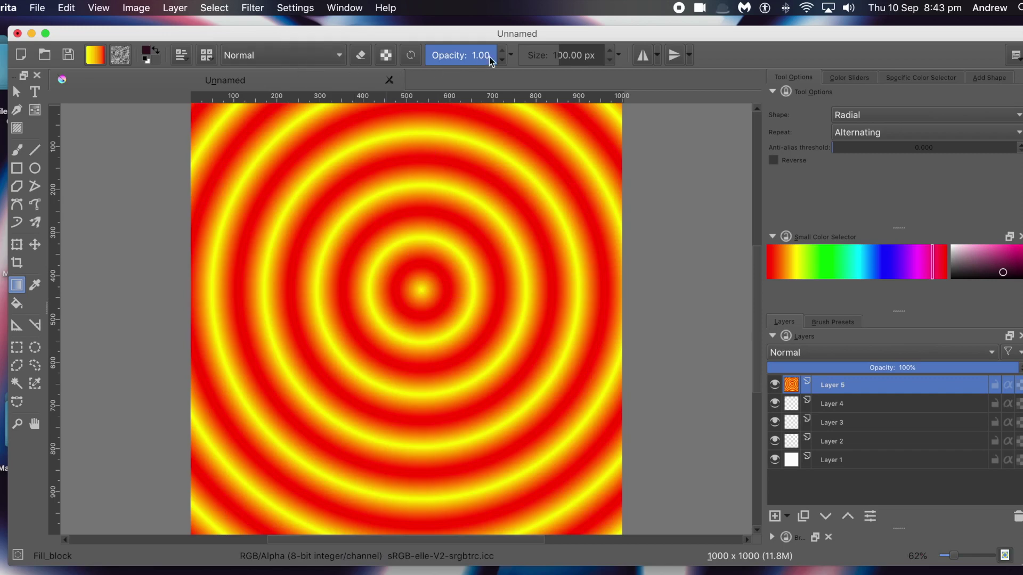
left_click_drag(489, 56, 453, 57)
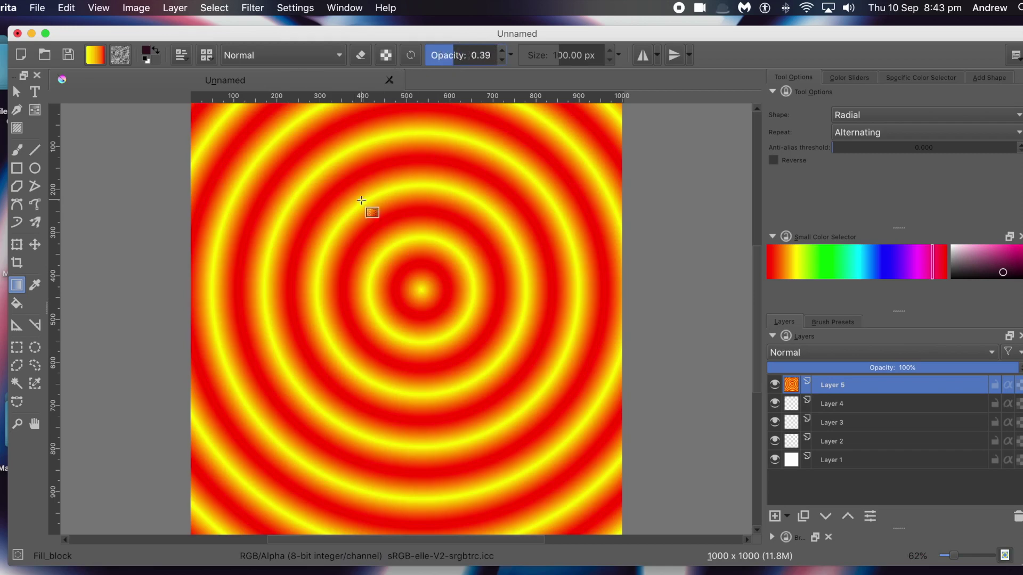
Lay three translucent radial gradients at 0.39 opacity over the rings
left_click_drag(355, 170, 468, 236)
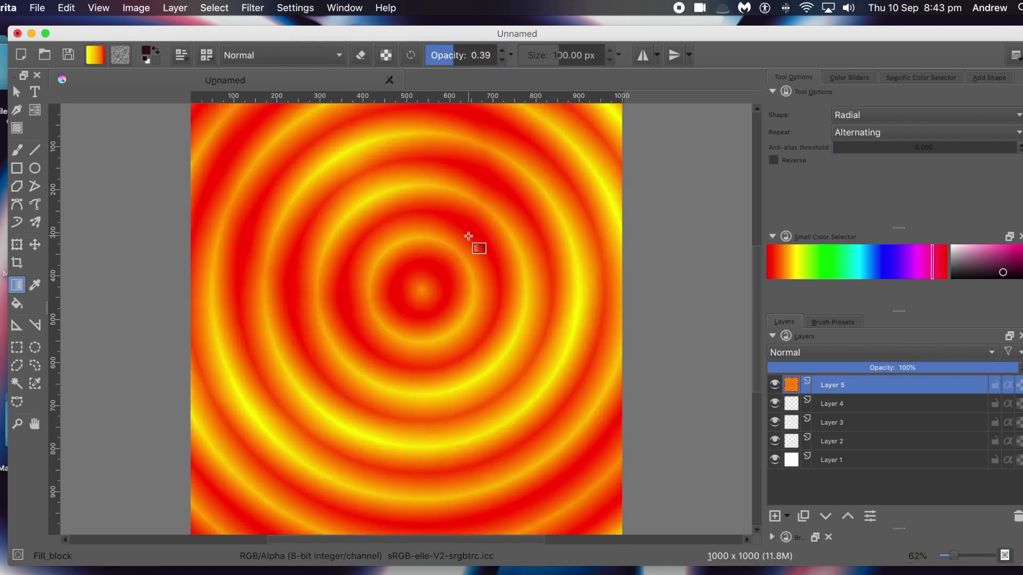
left_click_drag(327, 296, 434, 222)
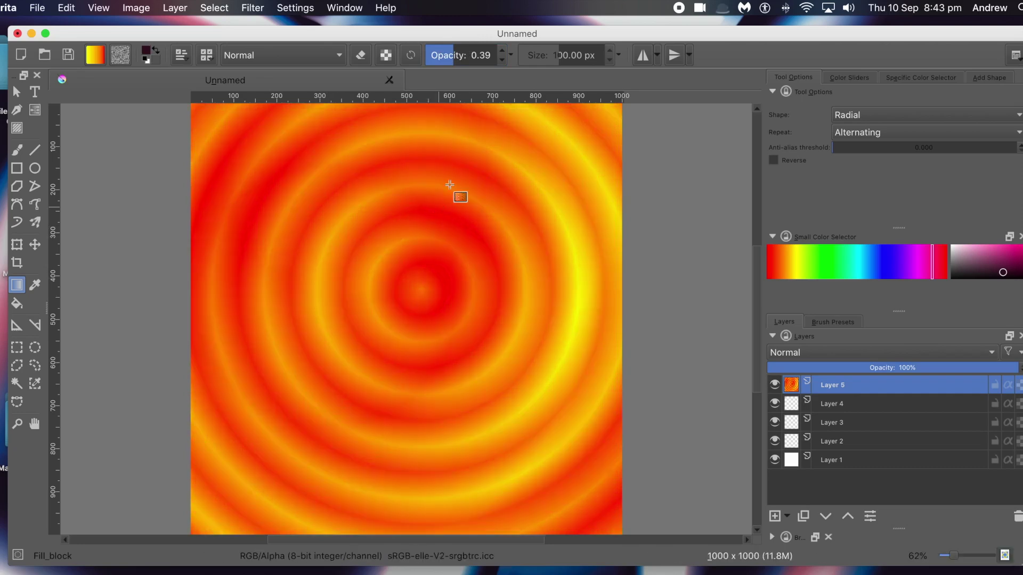
left_click_drag(406, 293, 451, 238)
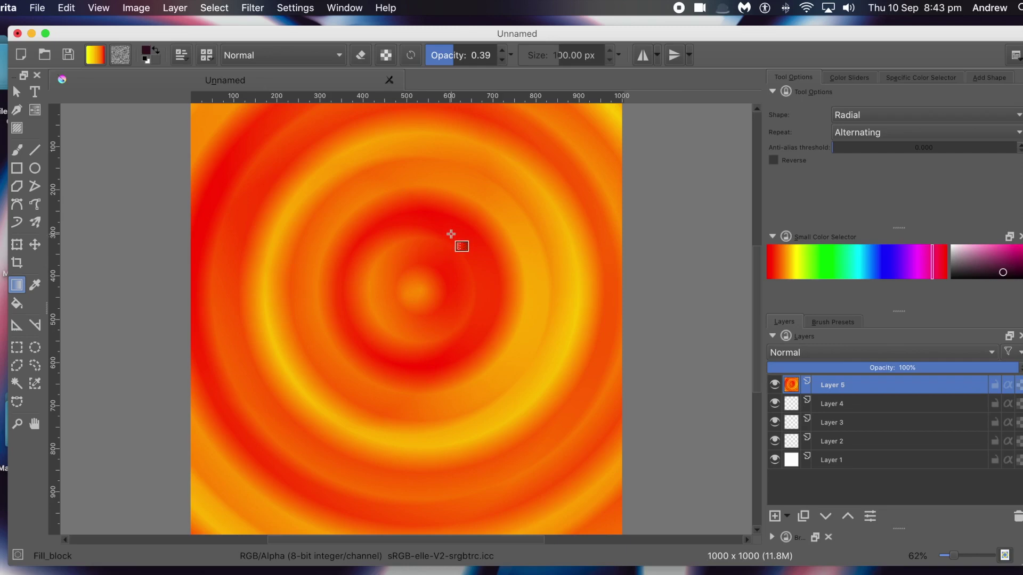
Undo the translucent gradients and restore the gradient opacity to 1.00
key("super+z")
key("super+z")
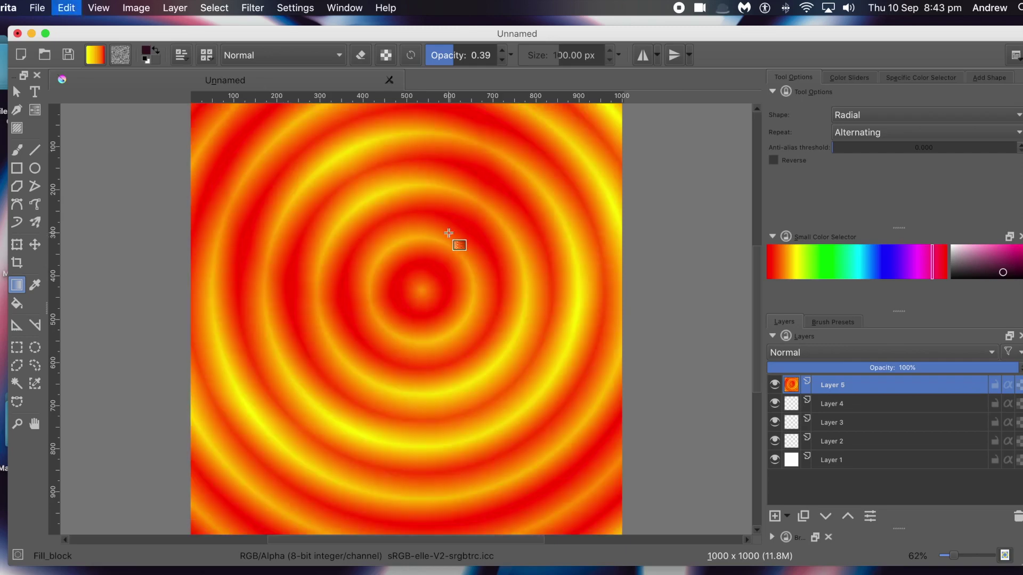
key("super+z")
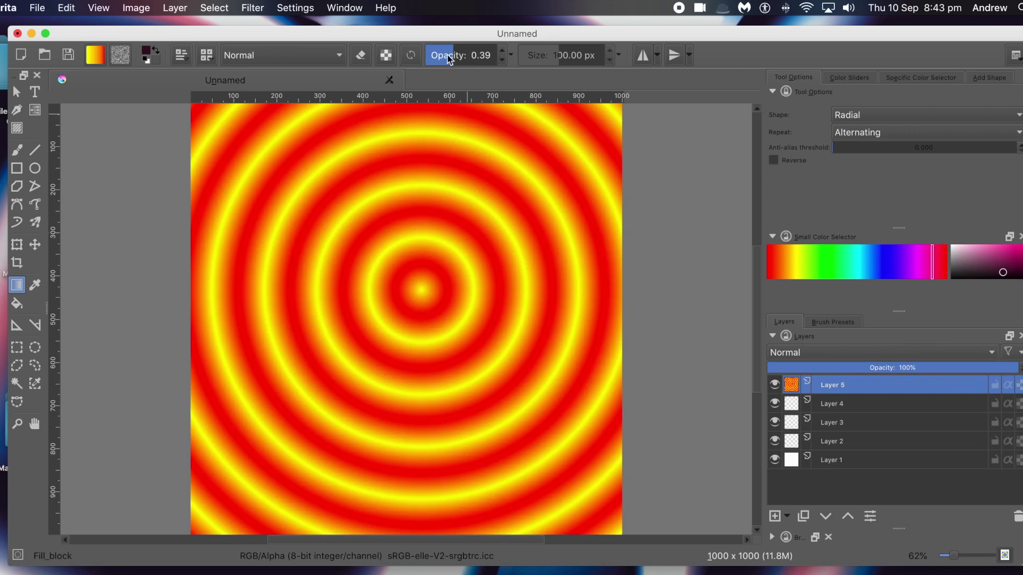
left_click_drag(448, 58, 531, 59)
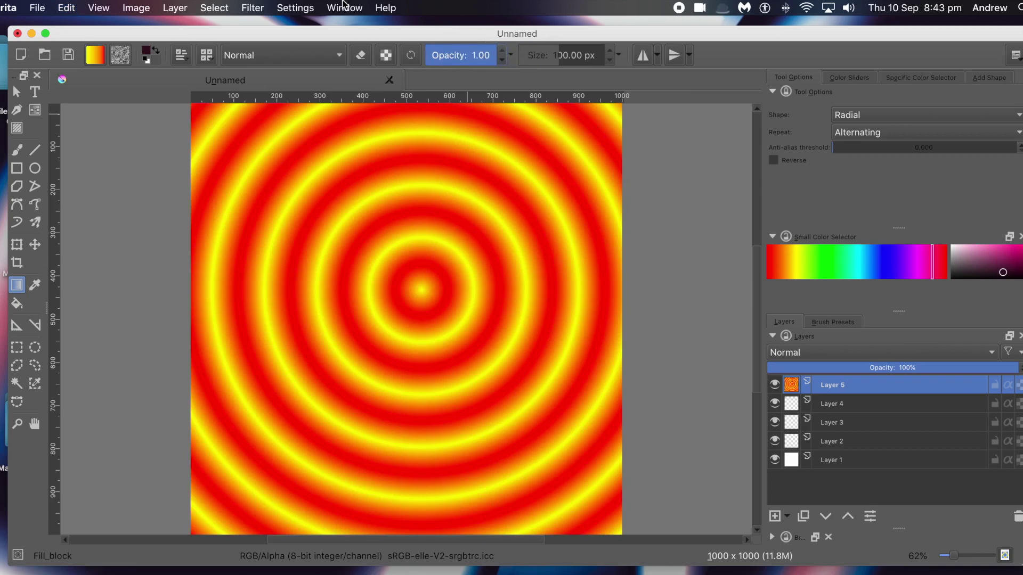
Open Filter > Other > Wave... to bring up the Wave filter dialog for Layer 5
left_click(258, 8)
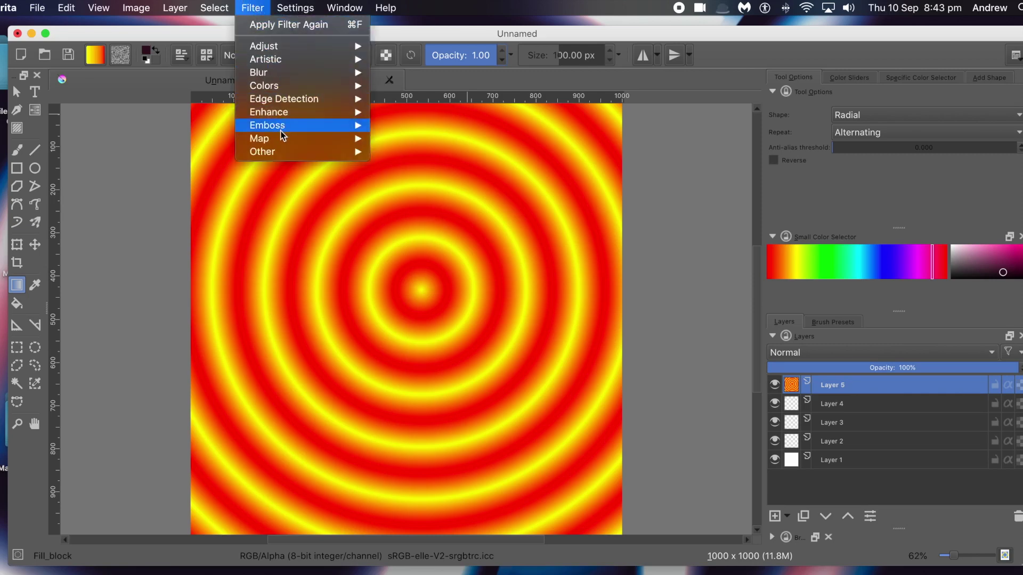
mouse_move(280, 130)
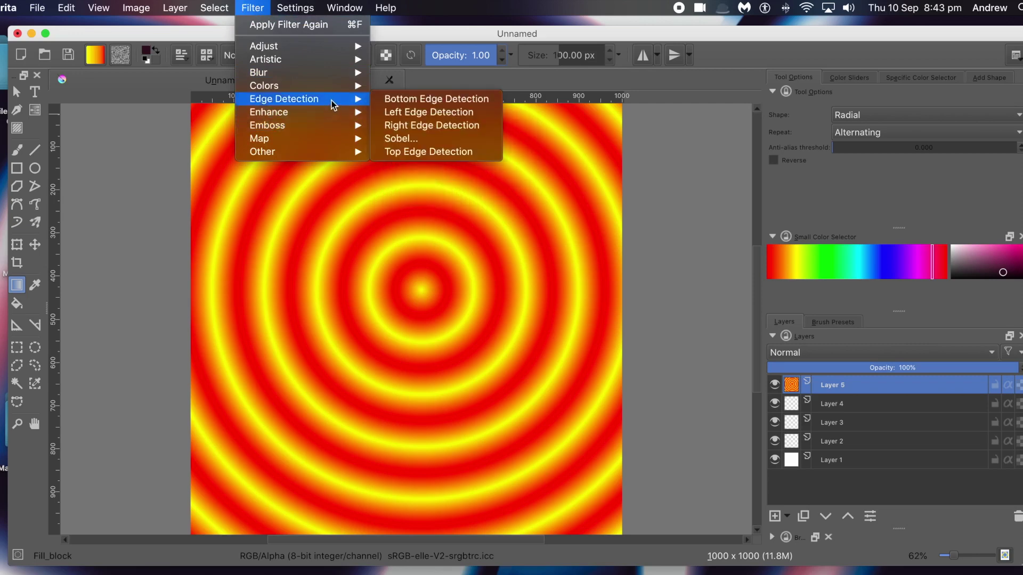
mouse_move(332, 112)
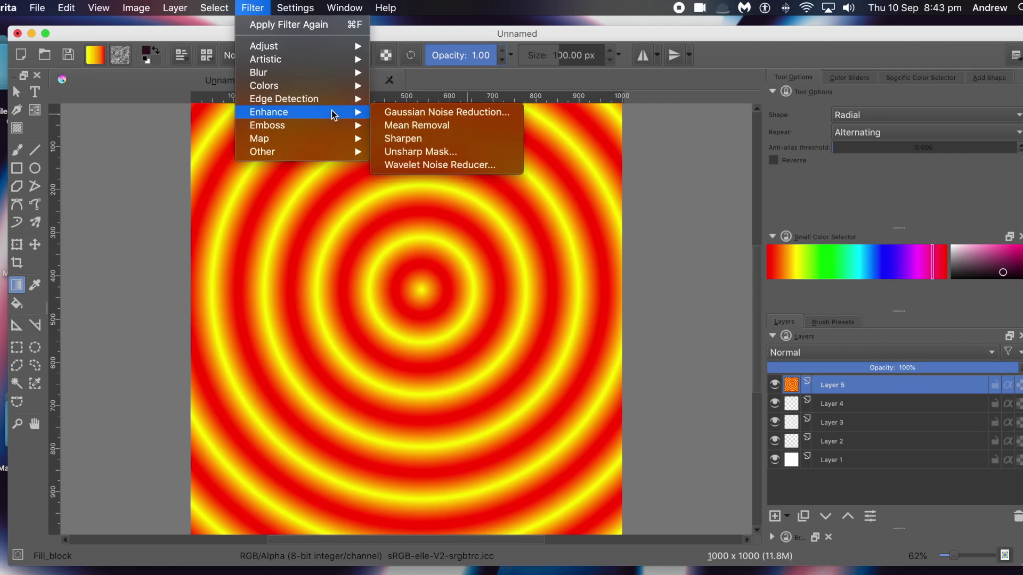
mouse_move(318, 156)
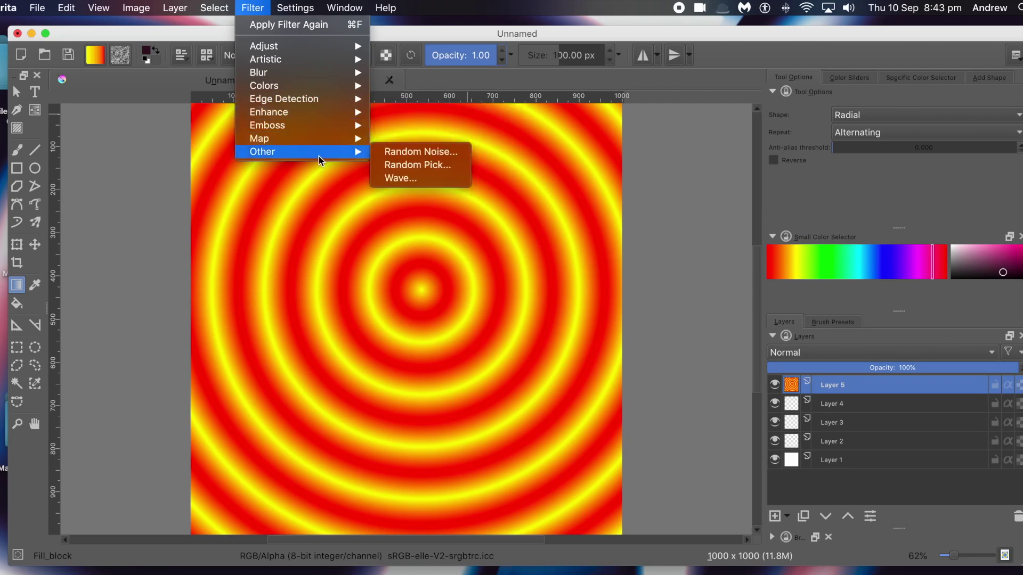
left_click(408, 179)
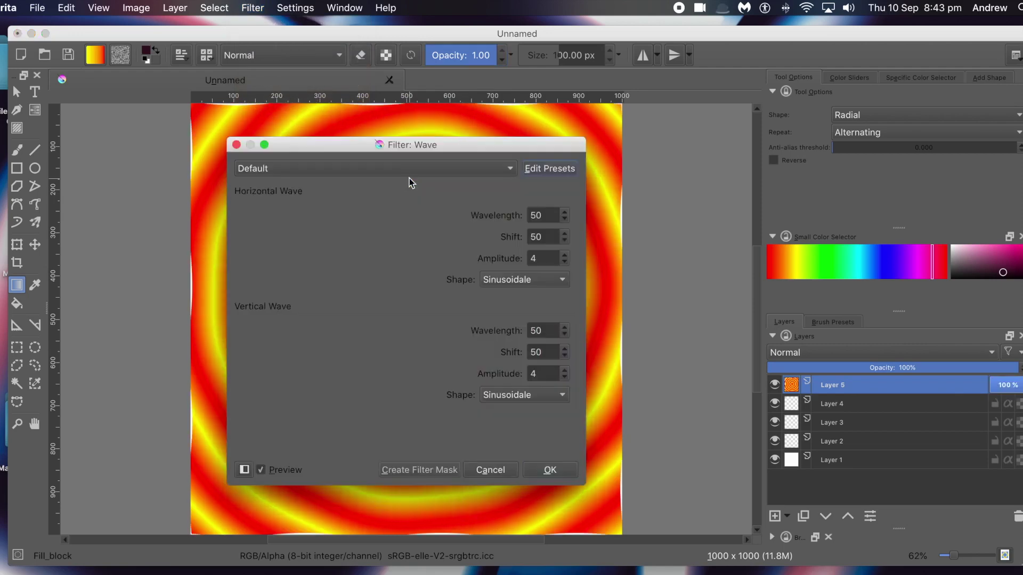
Apply the Default Wave preset with vertical wavelength 47 and horizontal wavelength 54
left_click_drag(303, 150, 523, 95)
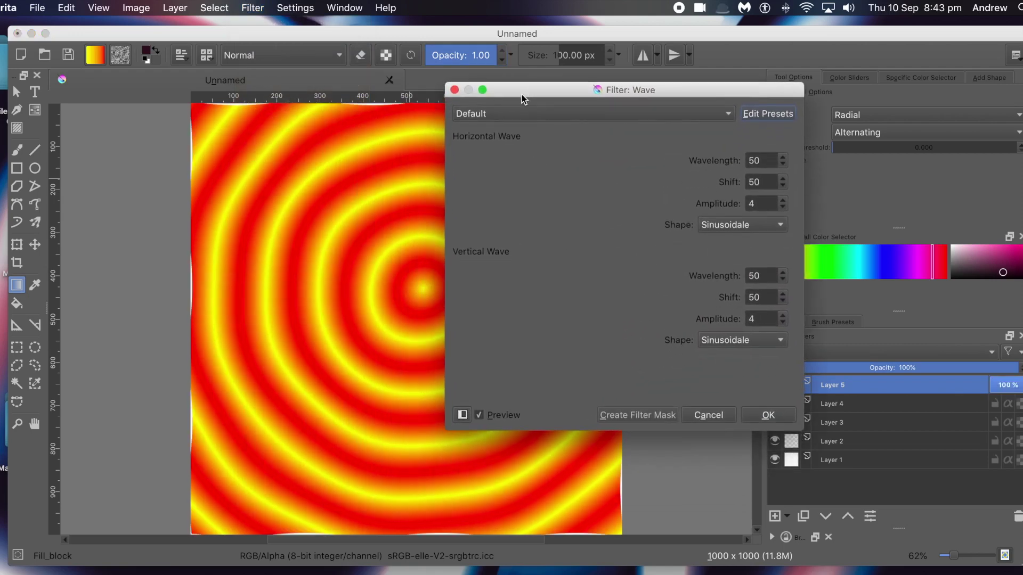
left_click(544, 116)
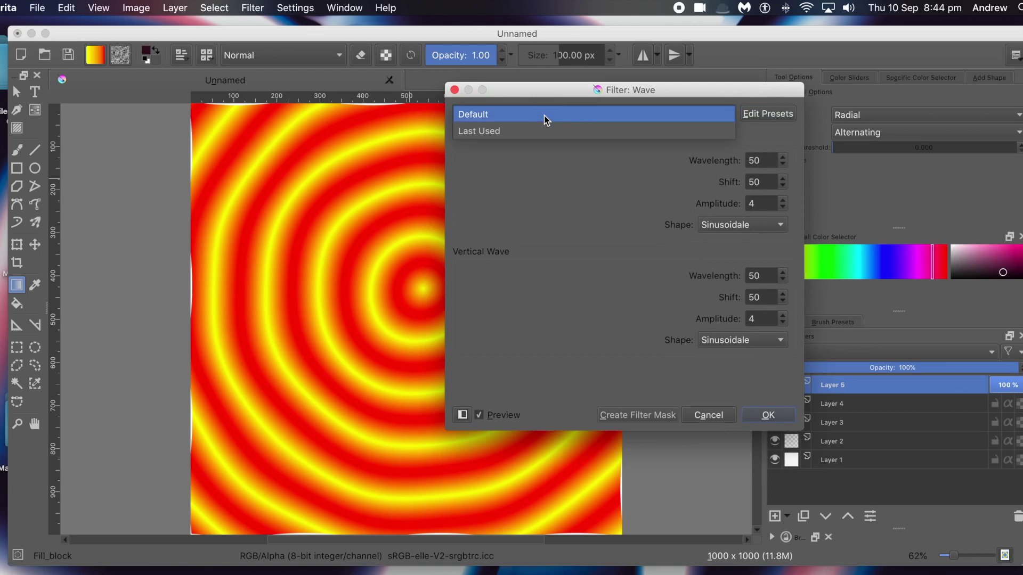
left_click(573, 114)
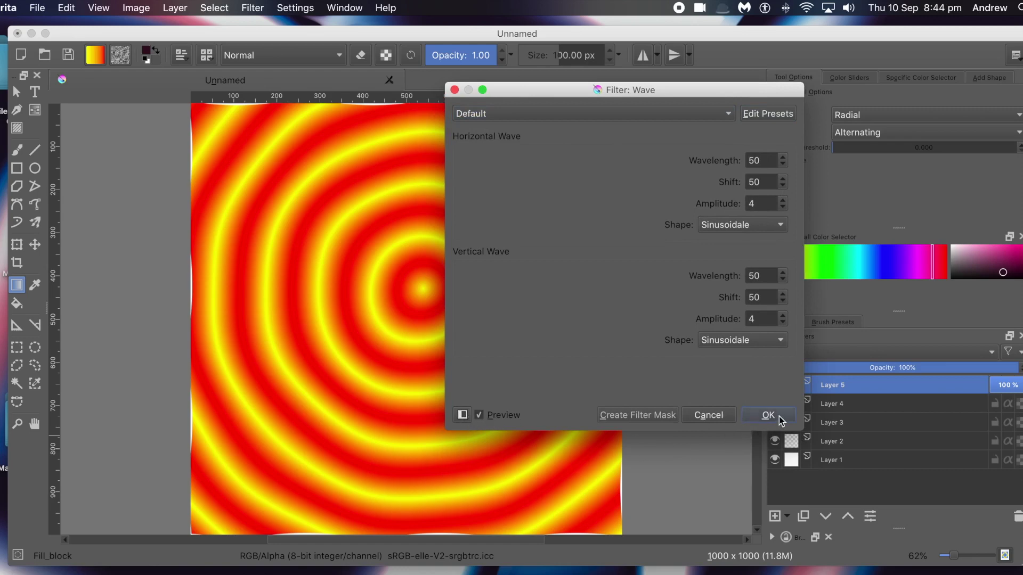
left_click(783, 280)
left_click(782, 280)
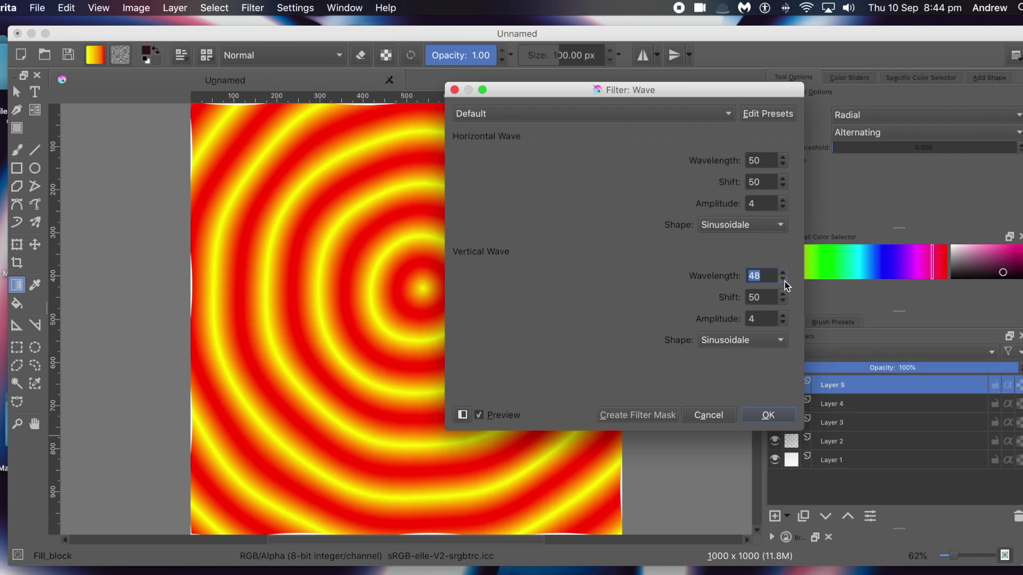
left_click(783, 280)
left_click(783, 158)
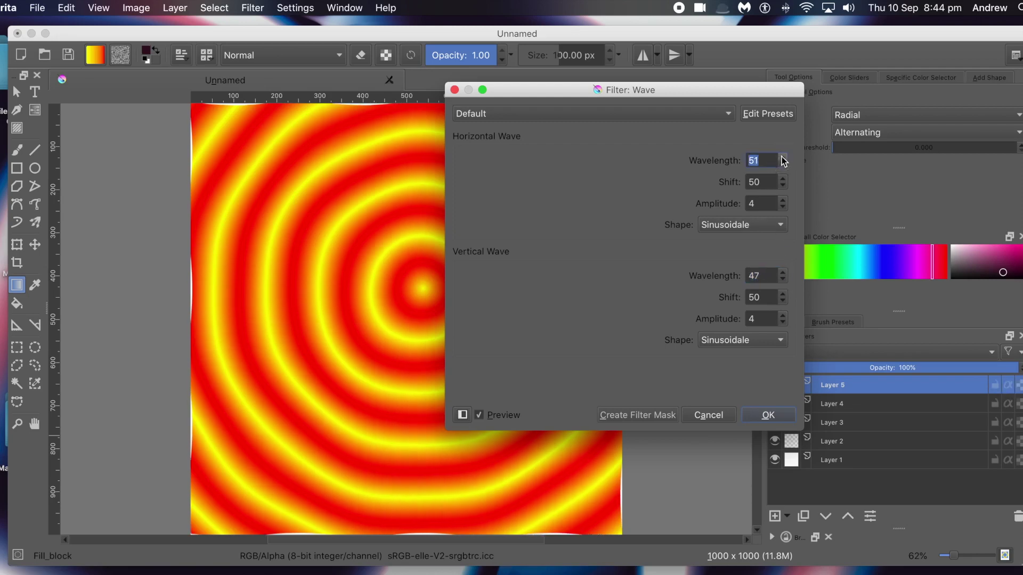
left_click(783, 157)
left_click(783, 157)
left_click(783, 157)
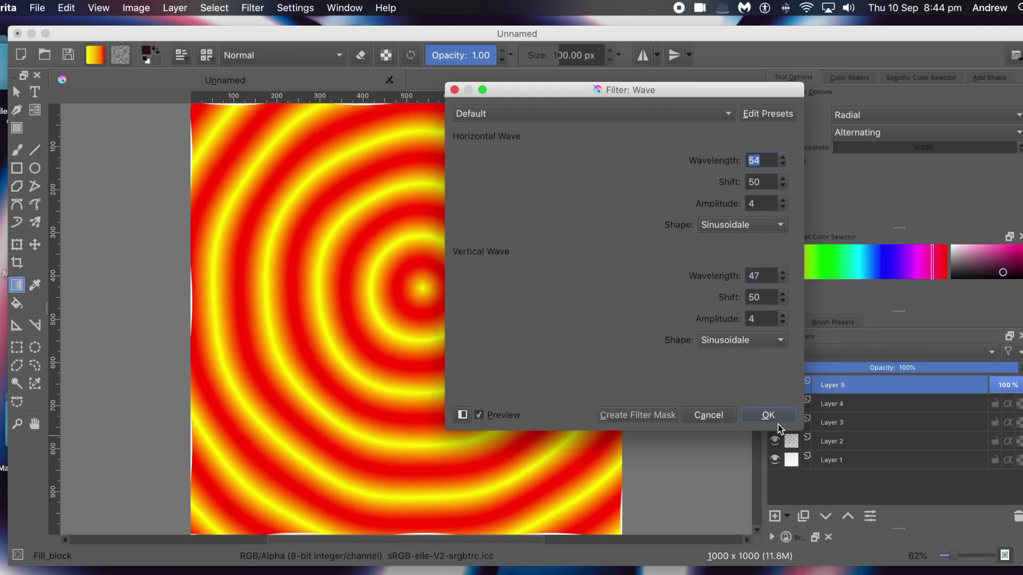
left_click(778, 417)
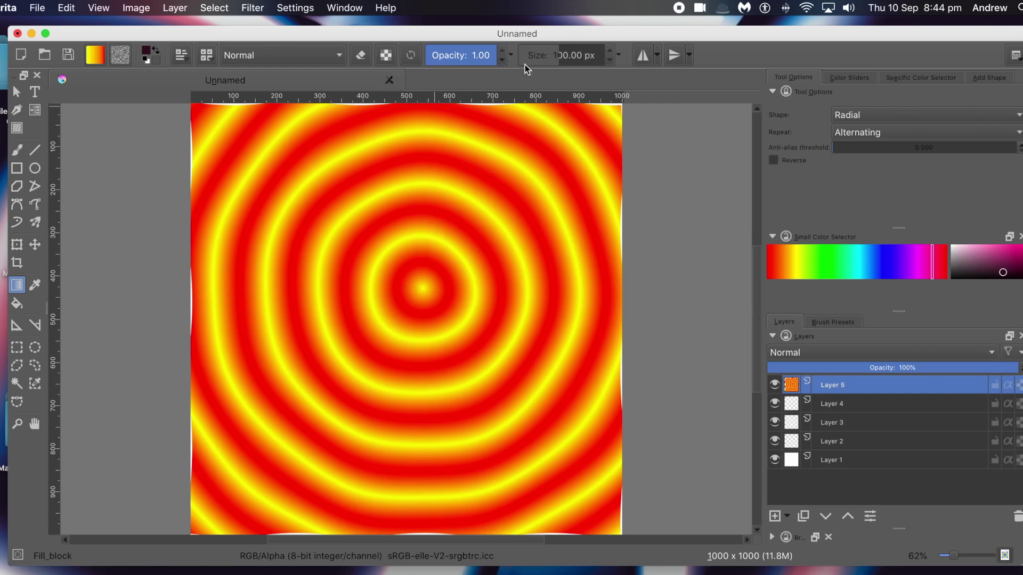
Reapply the Wave filter several more times, then undo the wave distortions
left_click(249, 9)
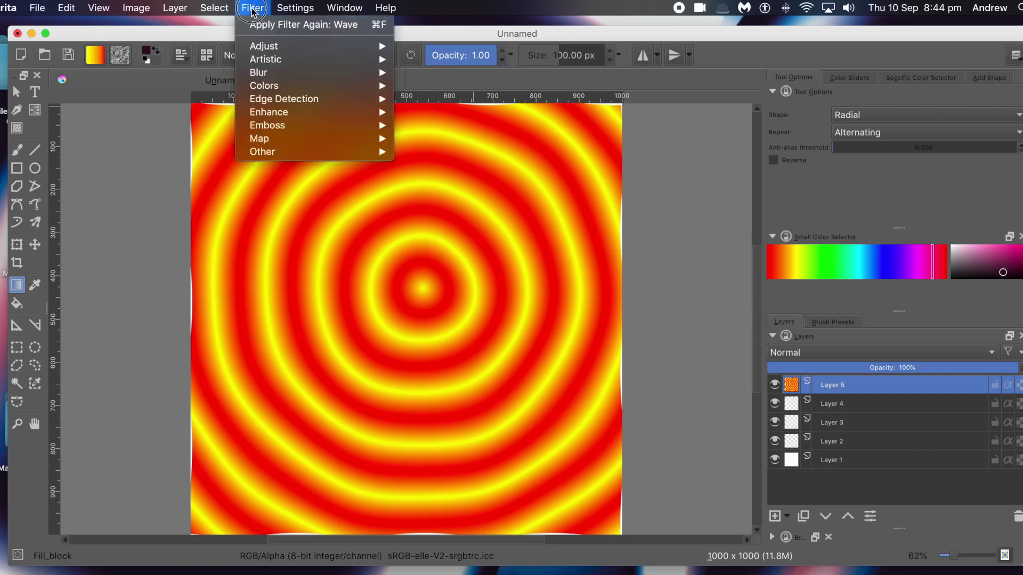
left_click(259, 25)
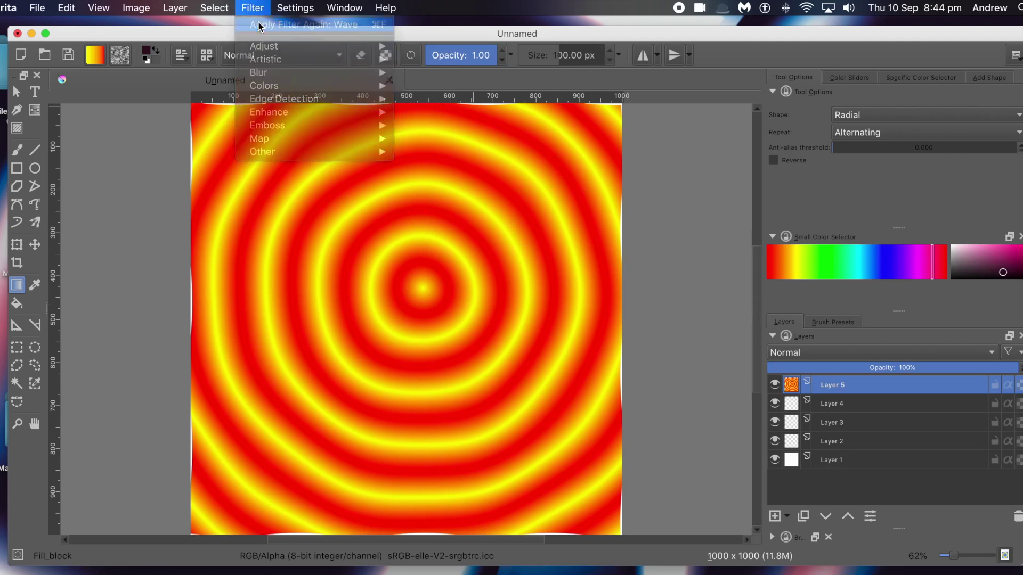
left_click(259, 8)
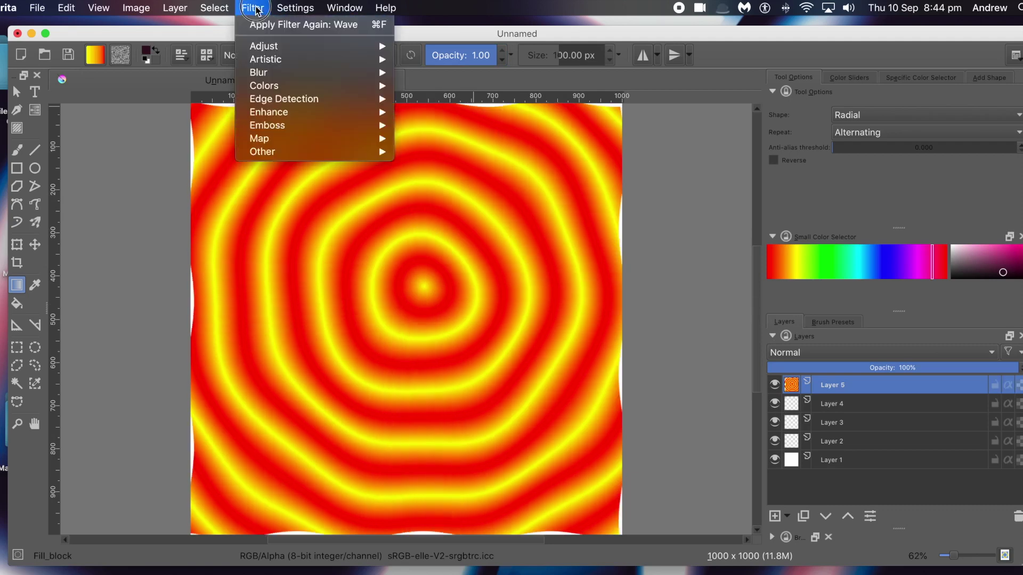
left_click(260, 25)
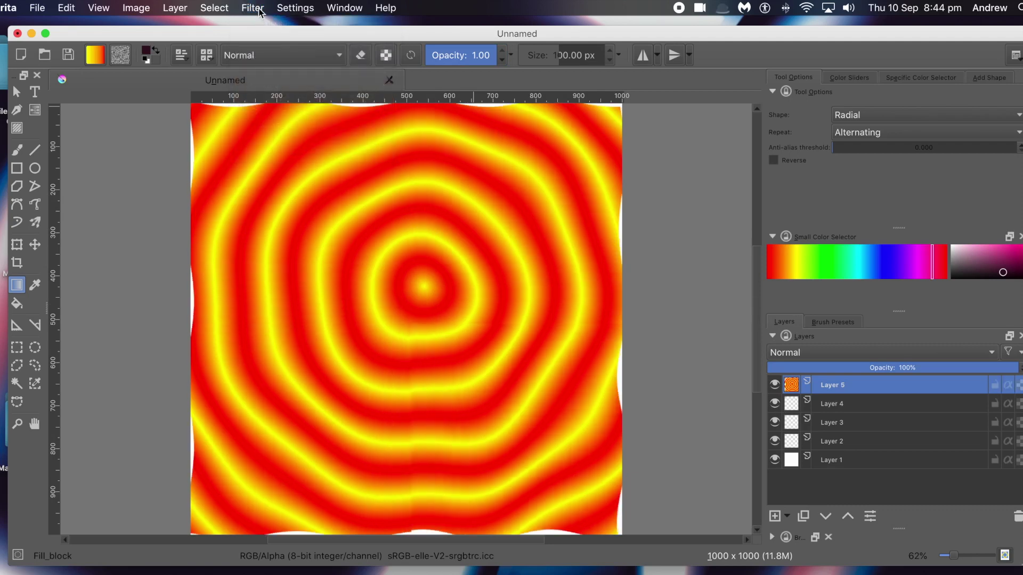
left_click(258, 11)
left_click(260, 23)
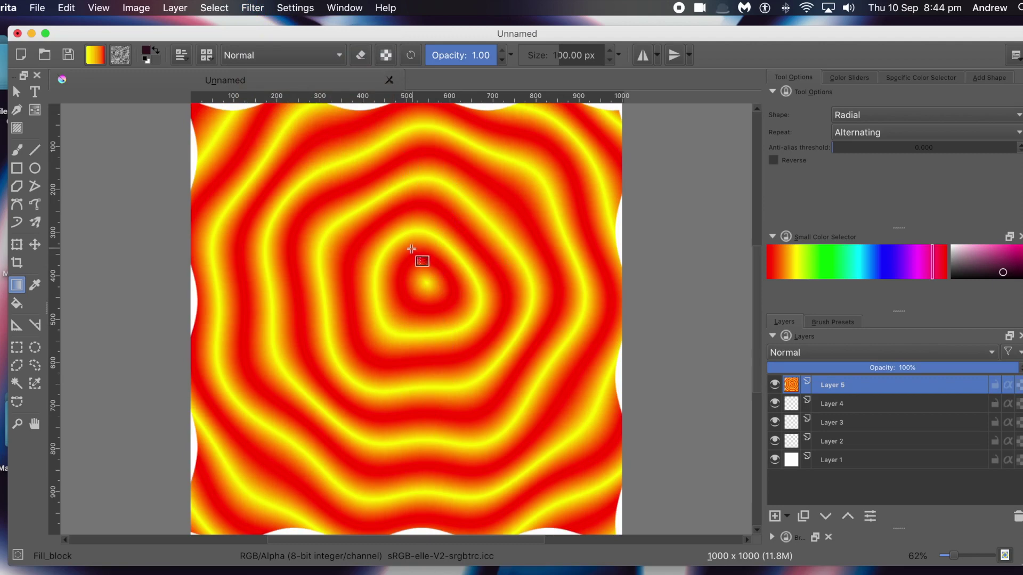
key("super+z")
key("super+z")
key("super+z")
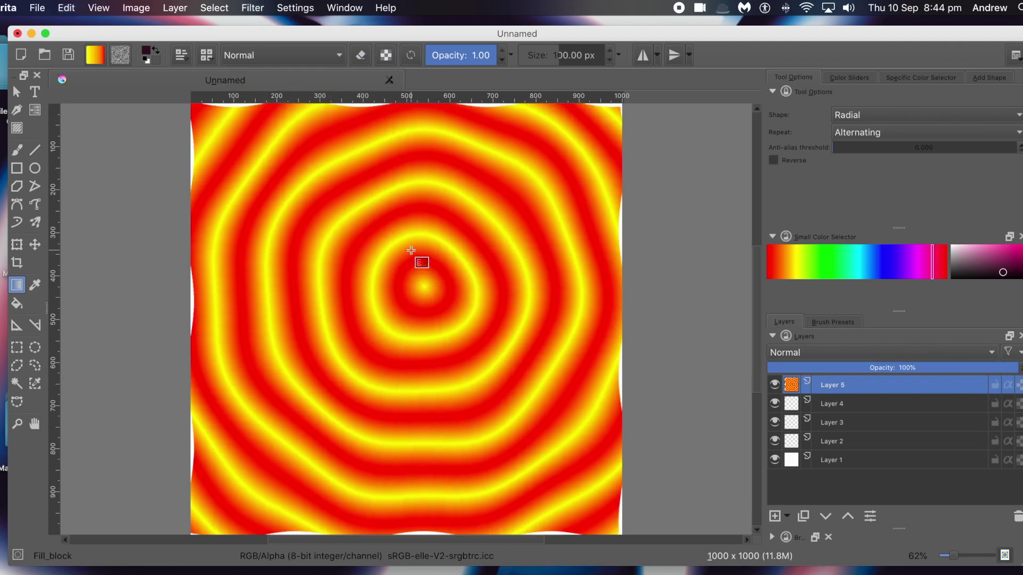
key("super+z")
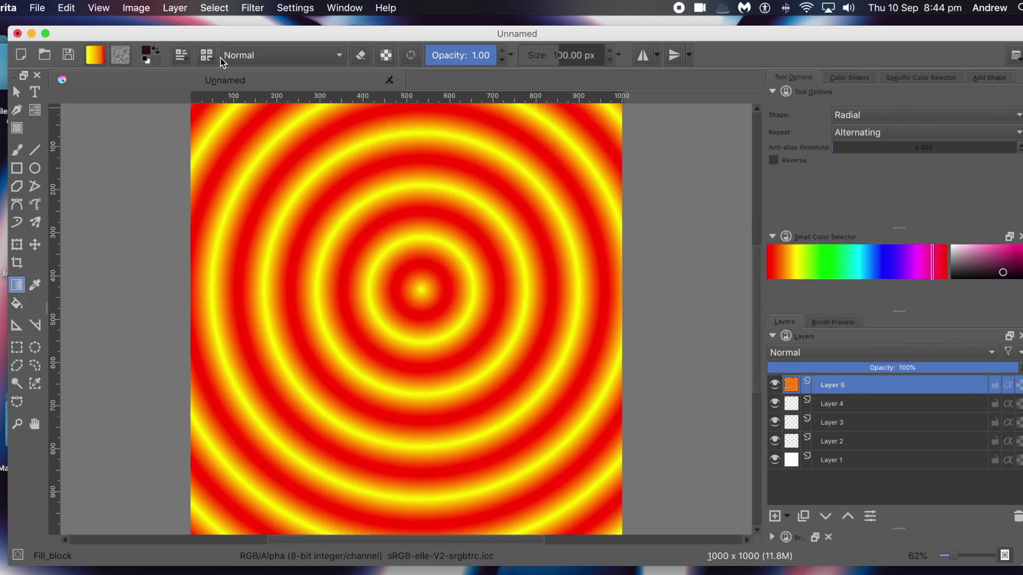
Set the gradient blend mode to Darken, test it with a radial gradient, then undo
left_click(261, 56)
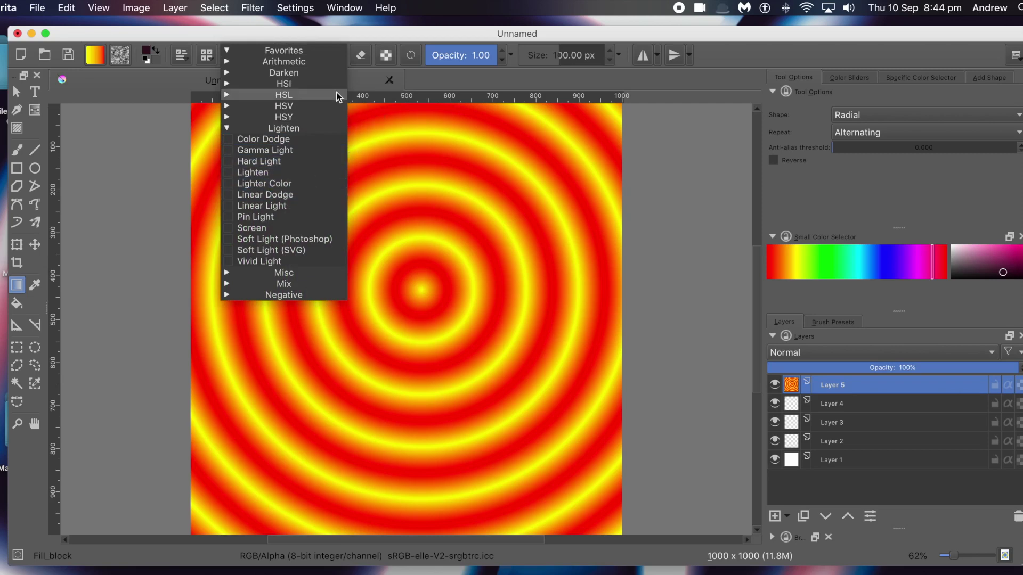
left_click(286, 73)
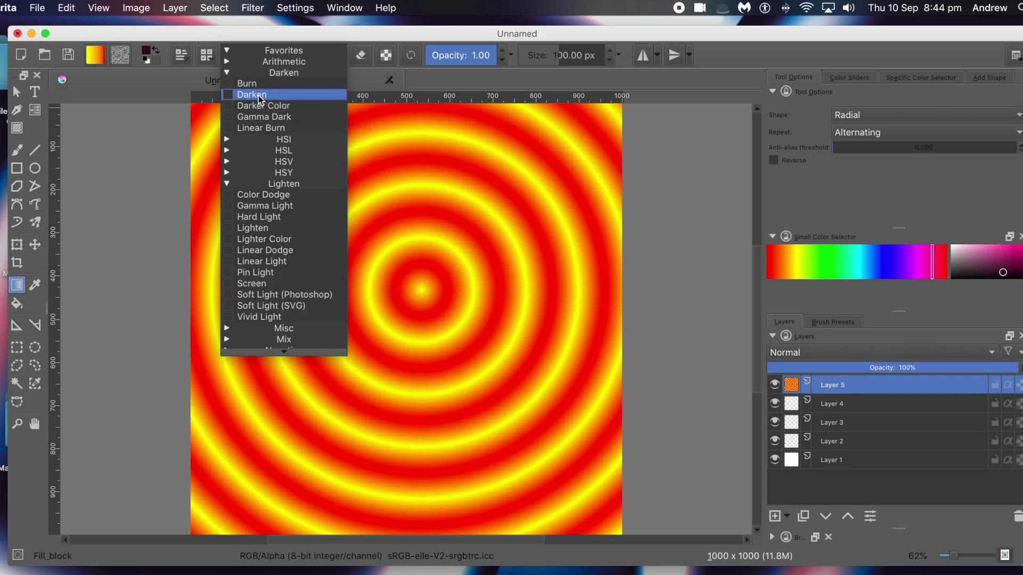
left_click(289, 95)
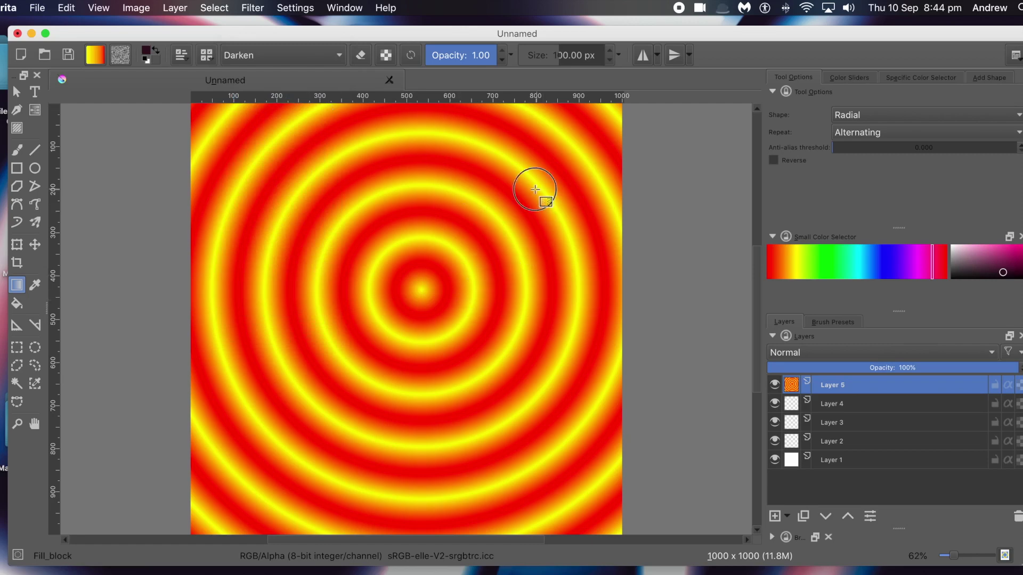
left_click_drag(538, 187, 321, 312)
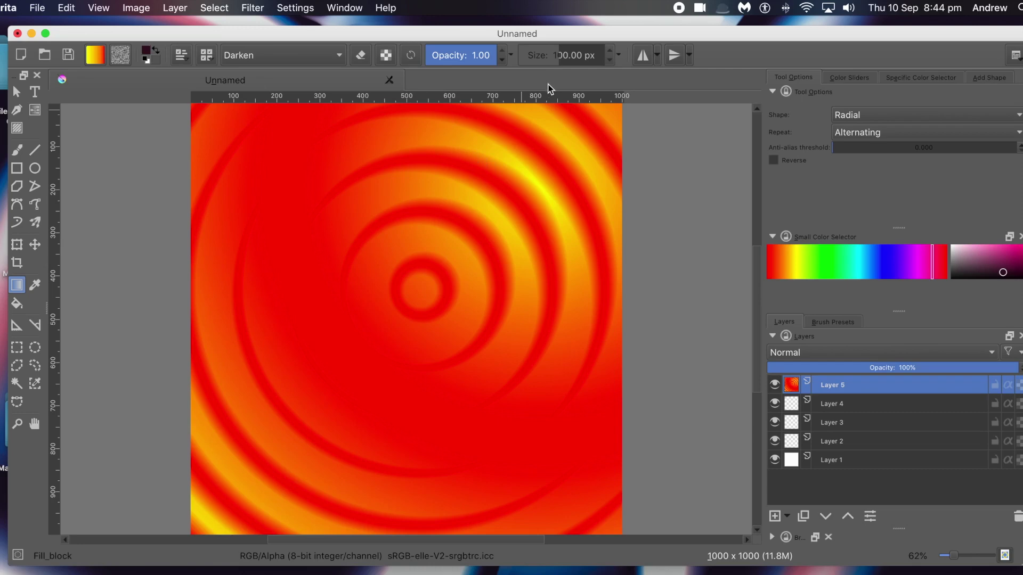
key("ctrl+z")
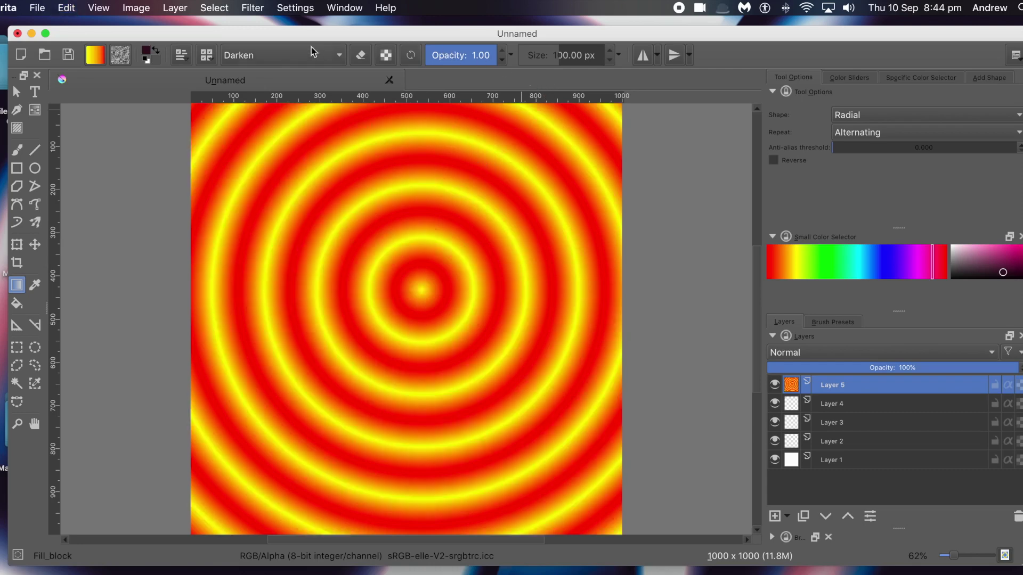
Browse the Mix and Misc blend groups and choose Lighten for the gradient
left_click(339, 55)
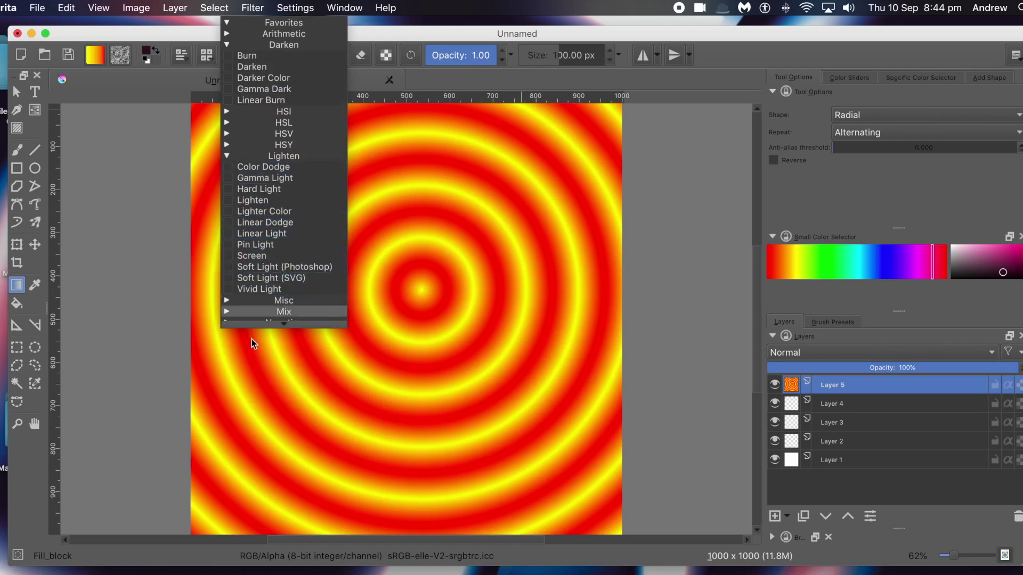
left_click(229, 309)
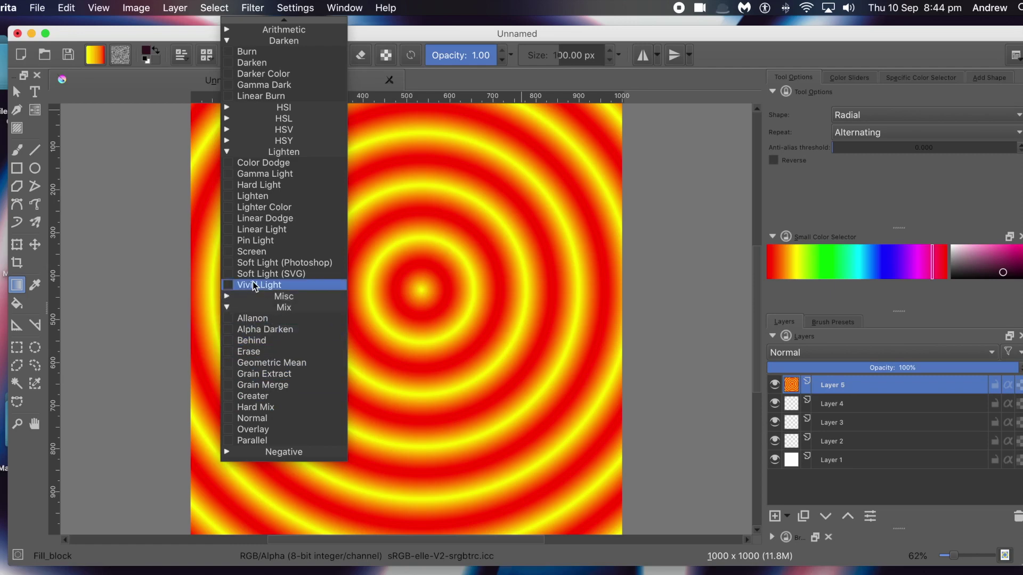
left_click(225, 301)
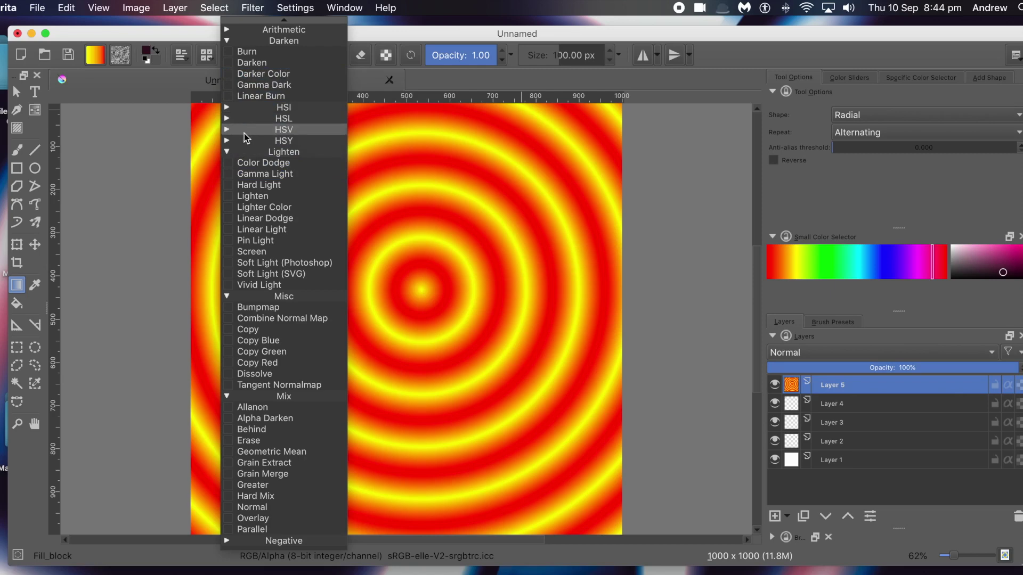
left_click(245, 196)
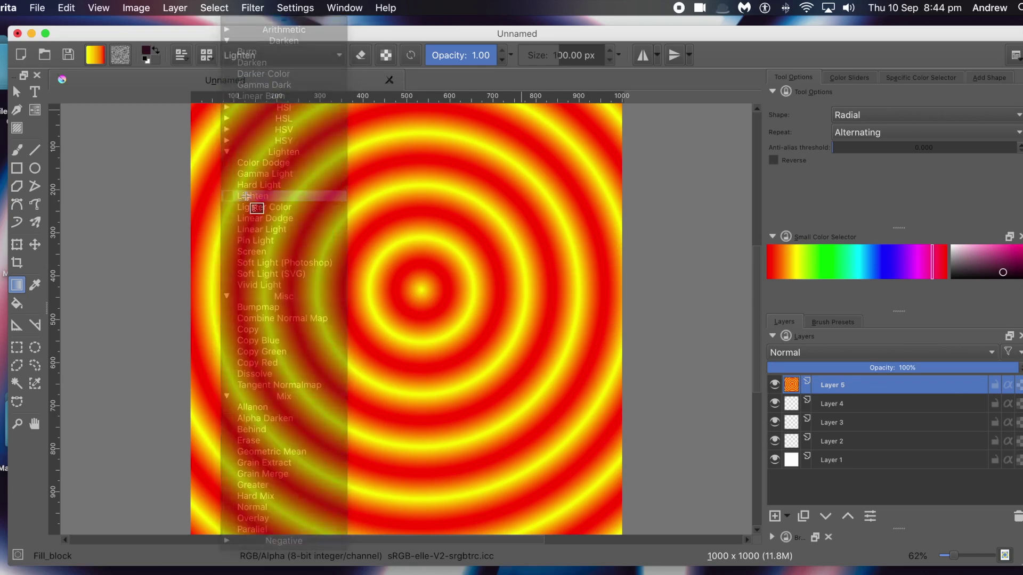
Drag two Lighten-mode radial gradients across Layer 5's rings
left_click_drag(486, 225, 312, 344)
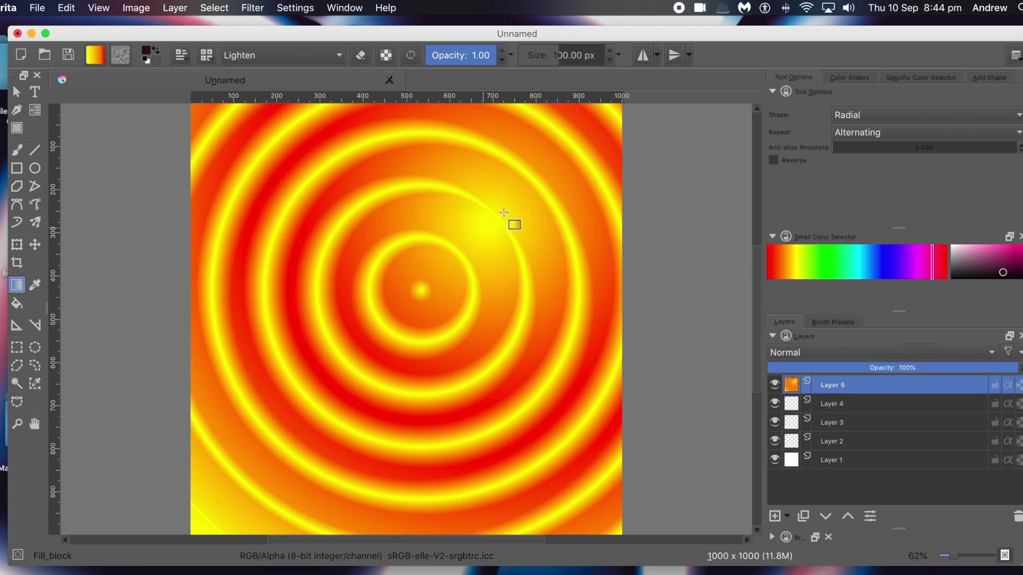
left_click_drag(361, 401, 434, 213)
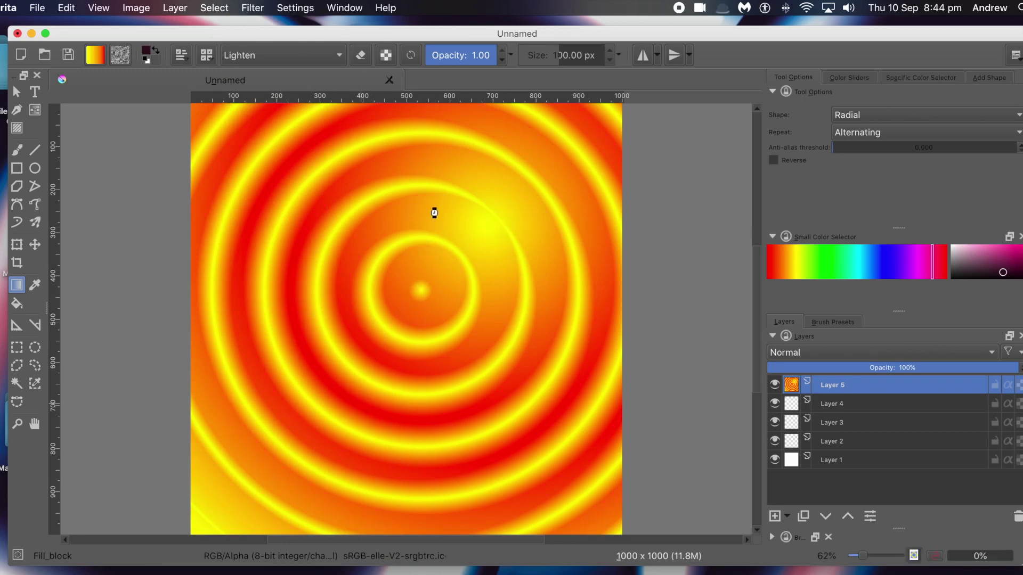